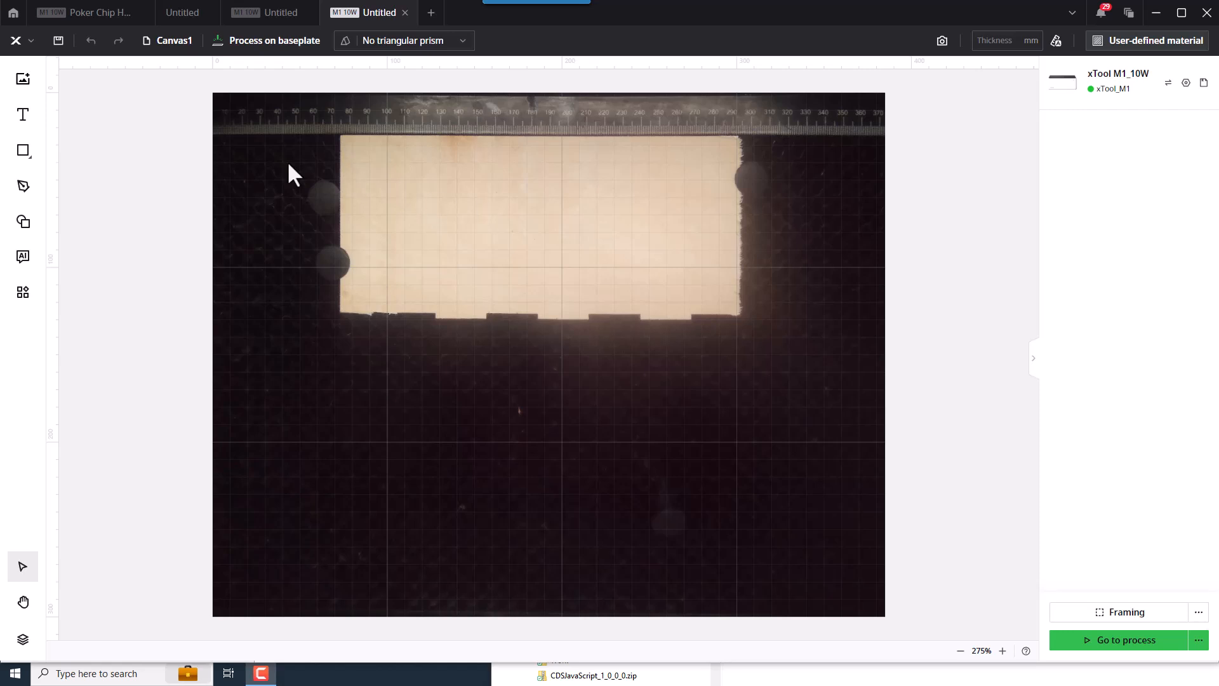
- Draw a rectangle about 47 by 49 mm on the plywood and place a copy directly against its right side
mouse_move(24, 152)
click(88, 170)
drag(368, 176, 506, 245)
key(ctrl+c)
key(ctrl+v)
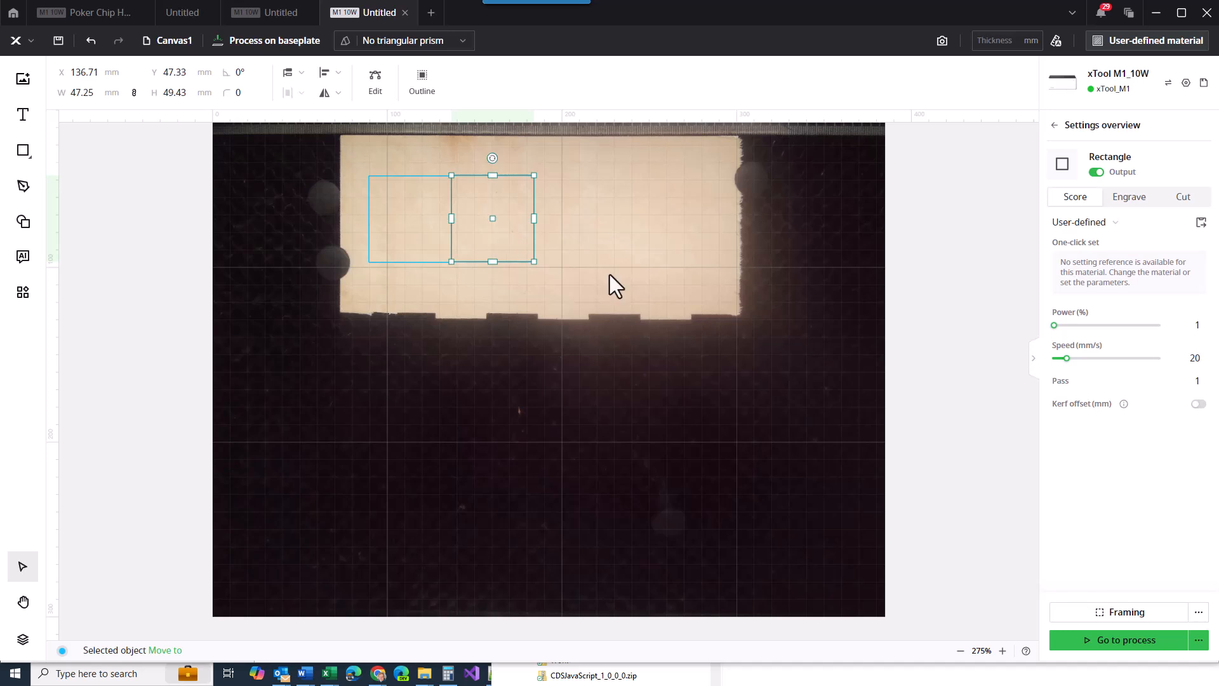
click(612, 271)
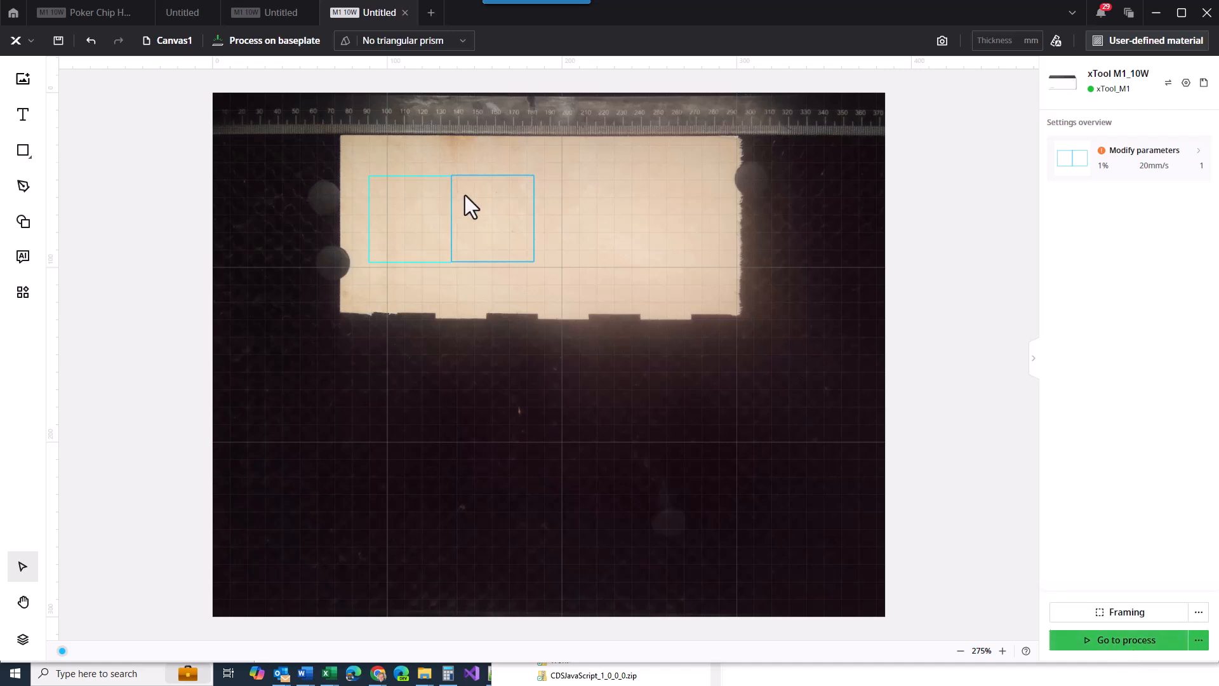
- Set the material to 3mm Basswood Plywood and the baseplate support to Triangular prism
click(1141, 647)
click(1136, 41)
click(514, 340)
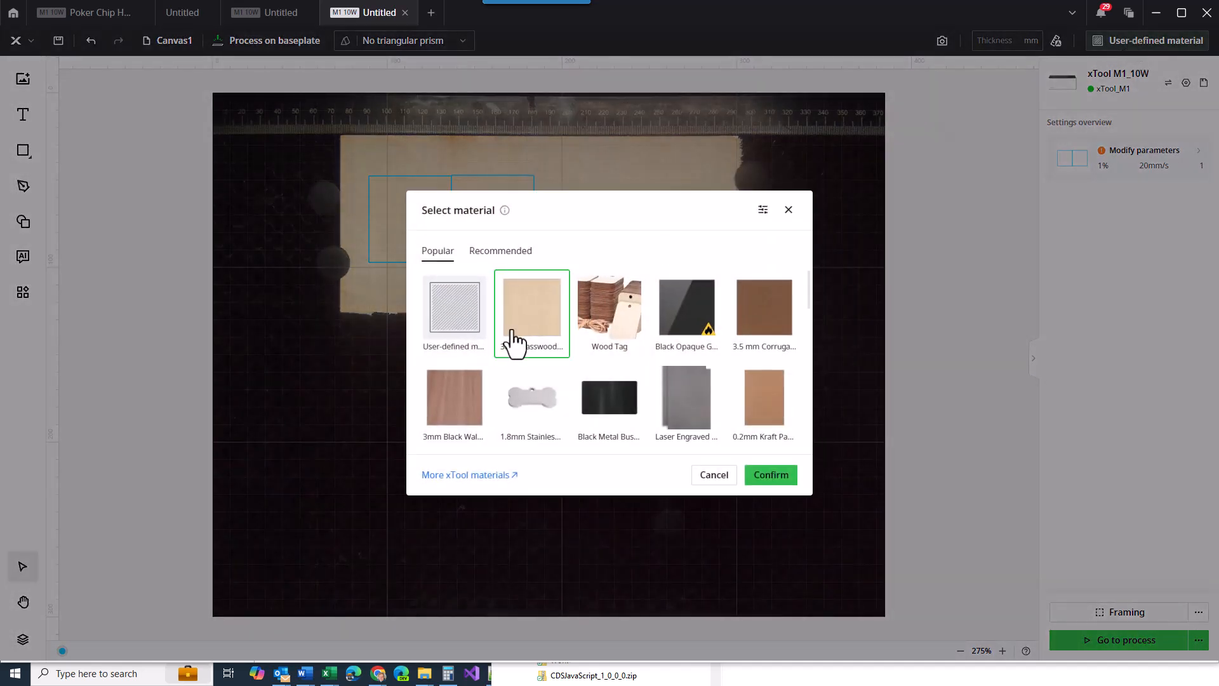
click(779, 477)
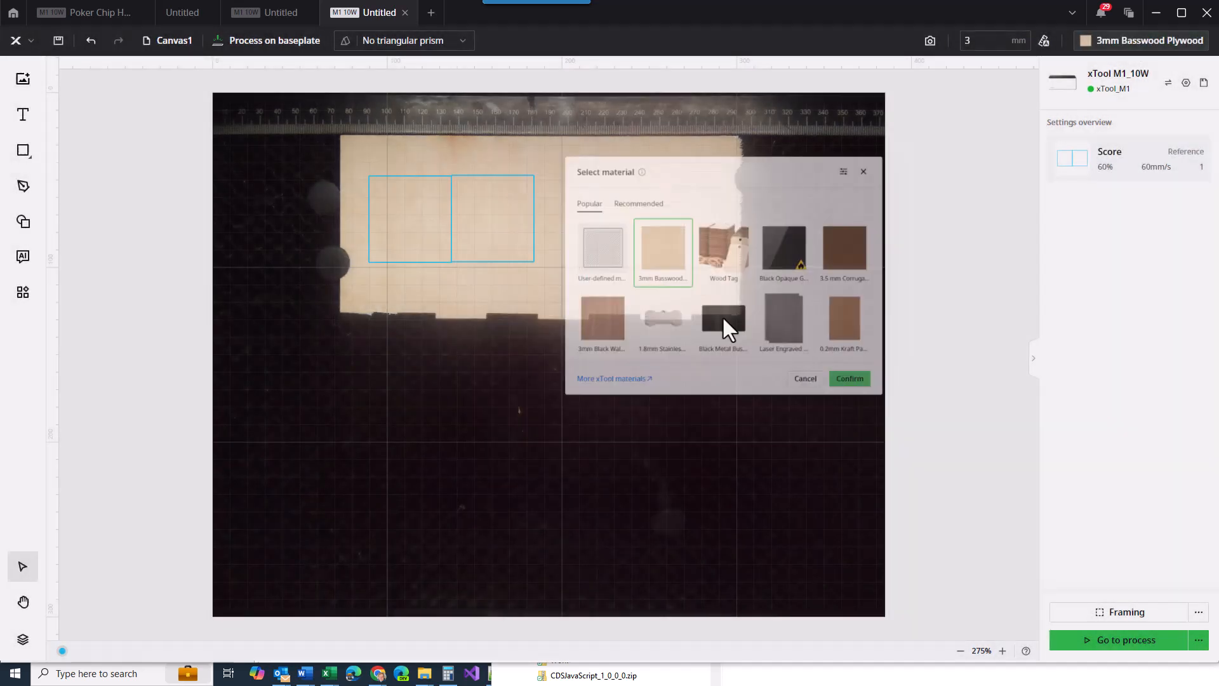
click(390, 42)
click(388, 86)
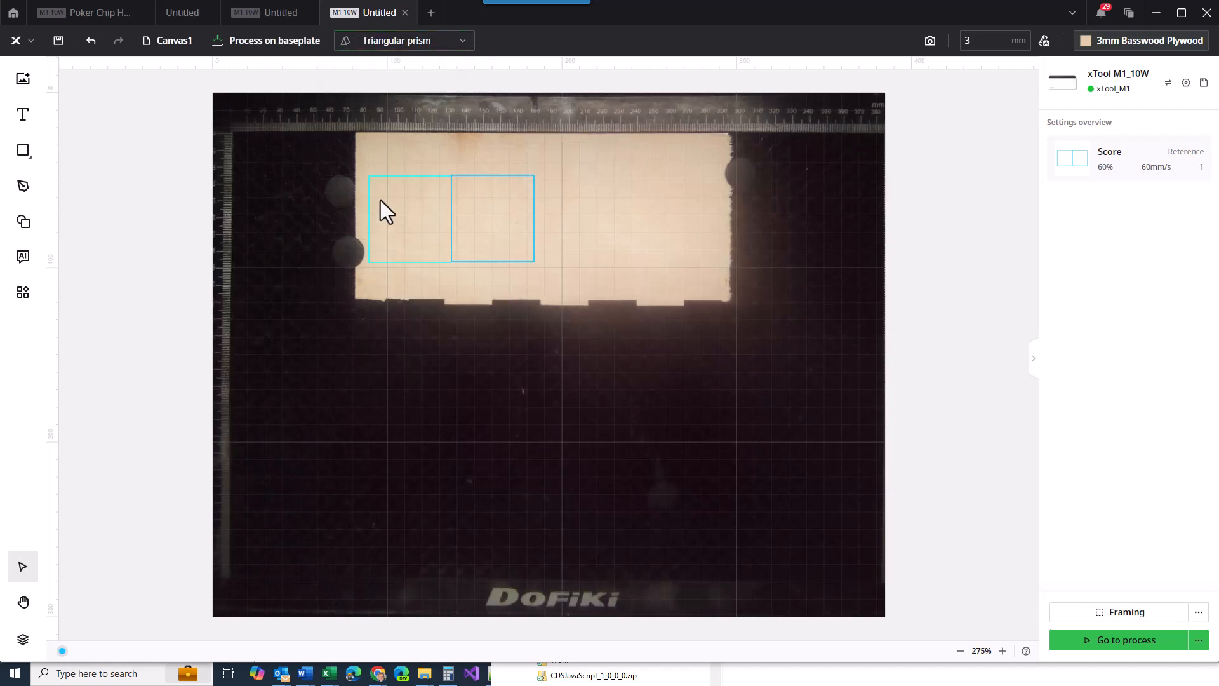
- Play the processing preview of the two adjoining rectangles and return to the canvas
click(1141, 653)
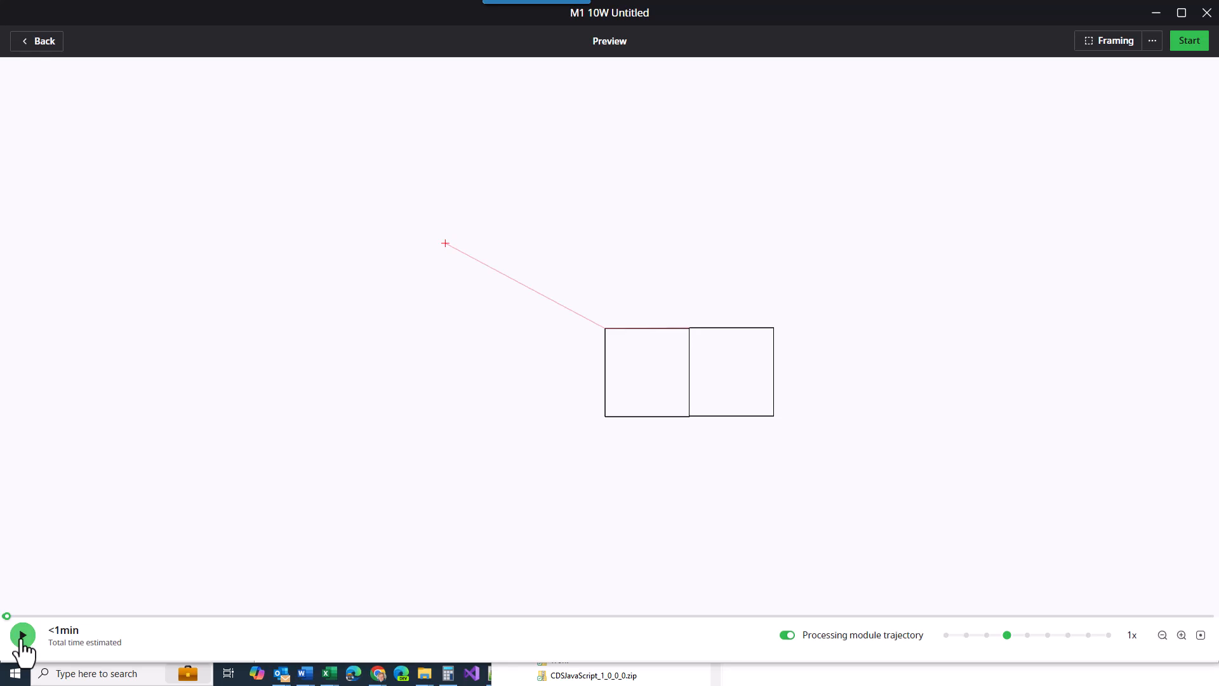
click(23, 636)
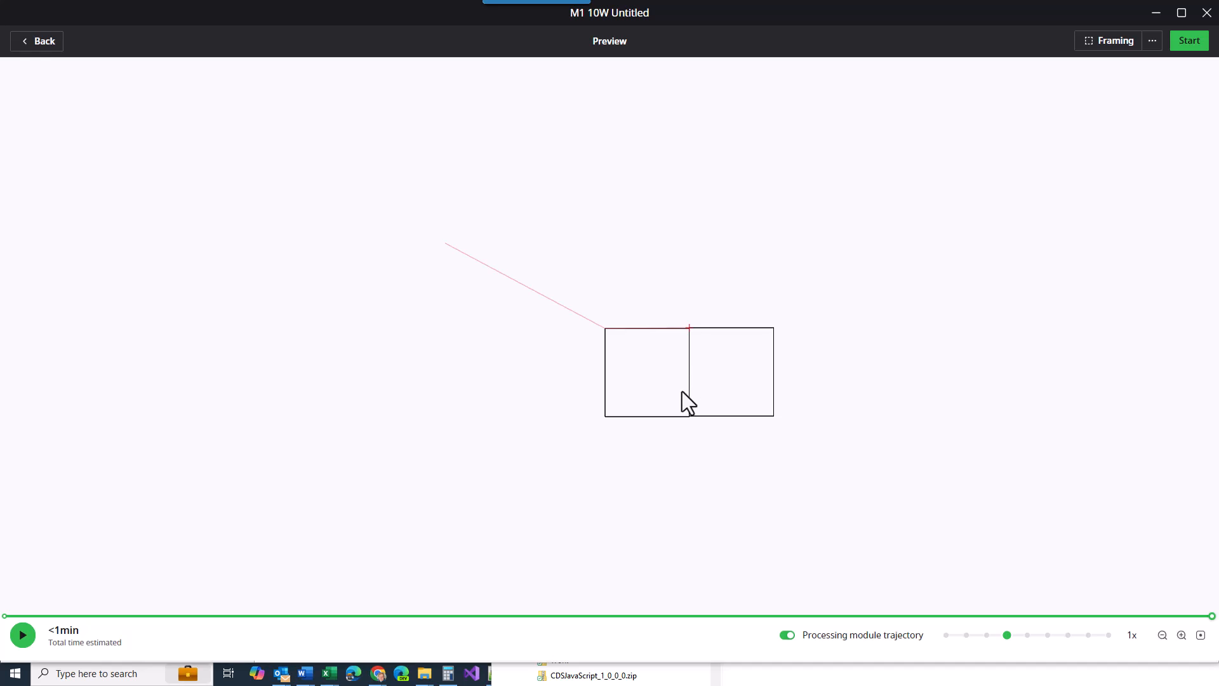
click(54, 44)
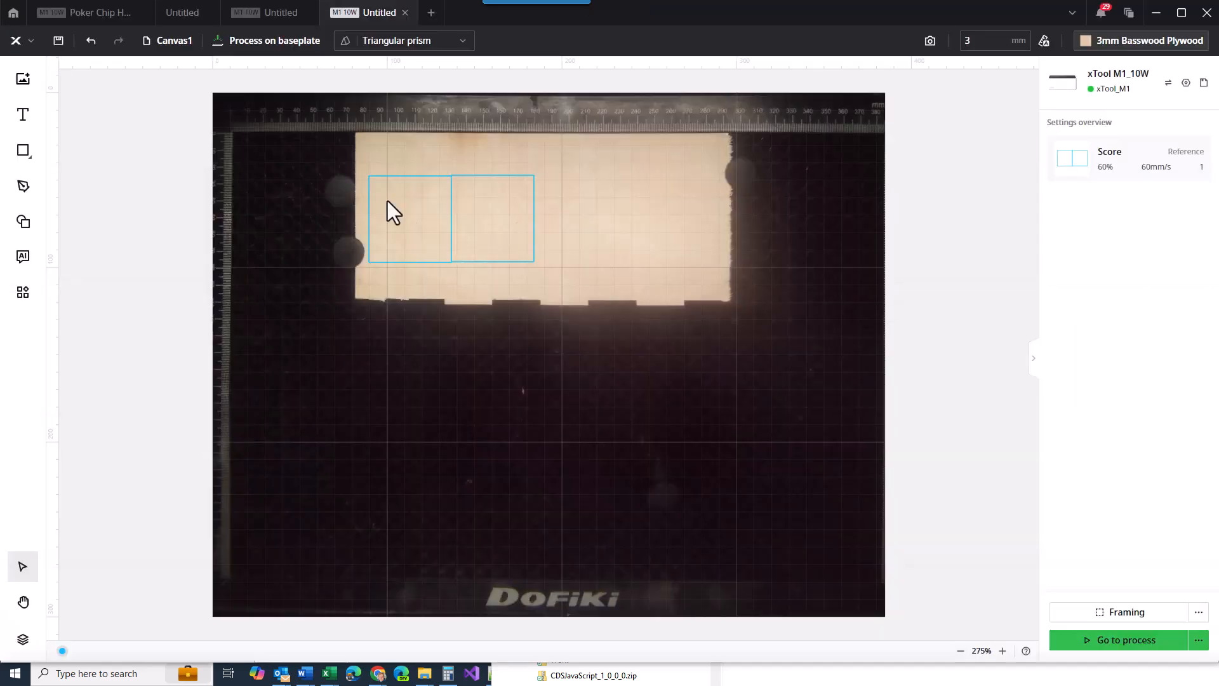
- Delete the right-hand rectangle and move the remaining one up to about X 92 mm, Y 31 mm
click(502, 238)
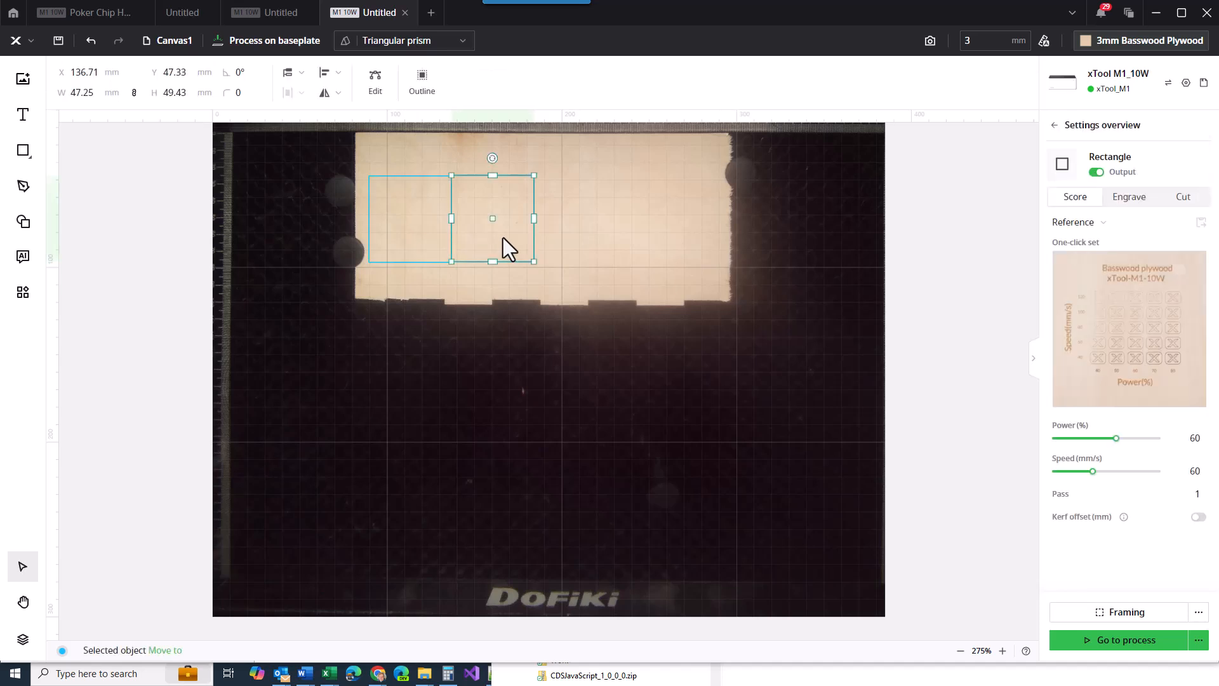
key(Delete)
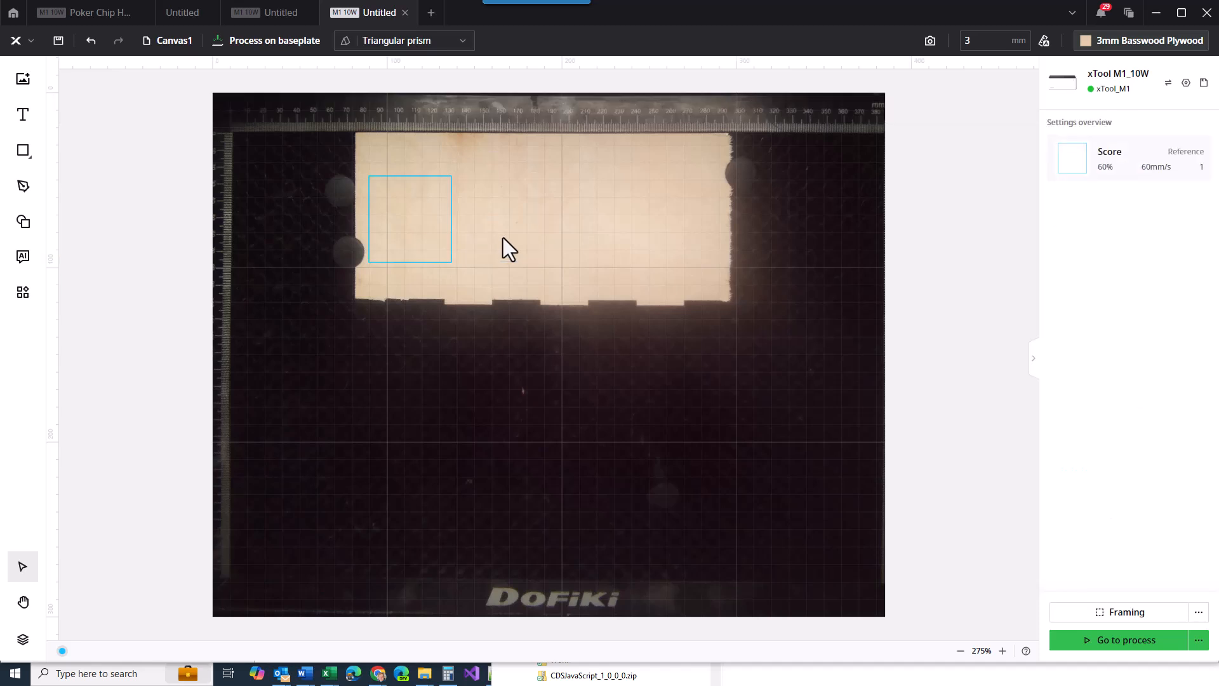
drag(436, 234, 438, 202)
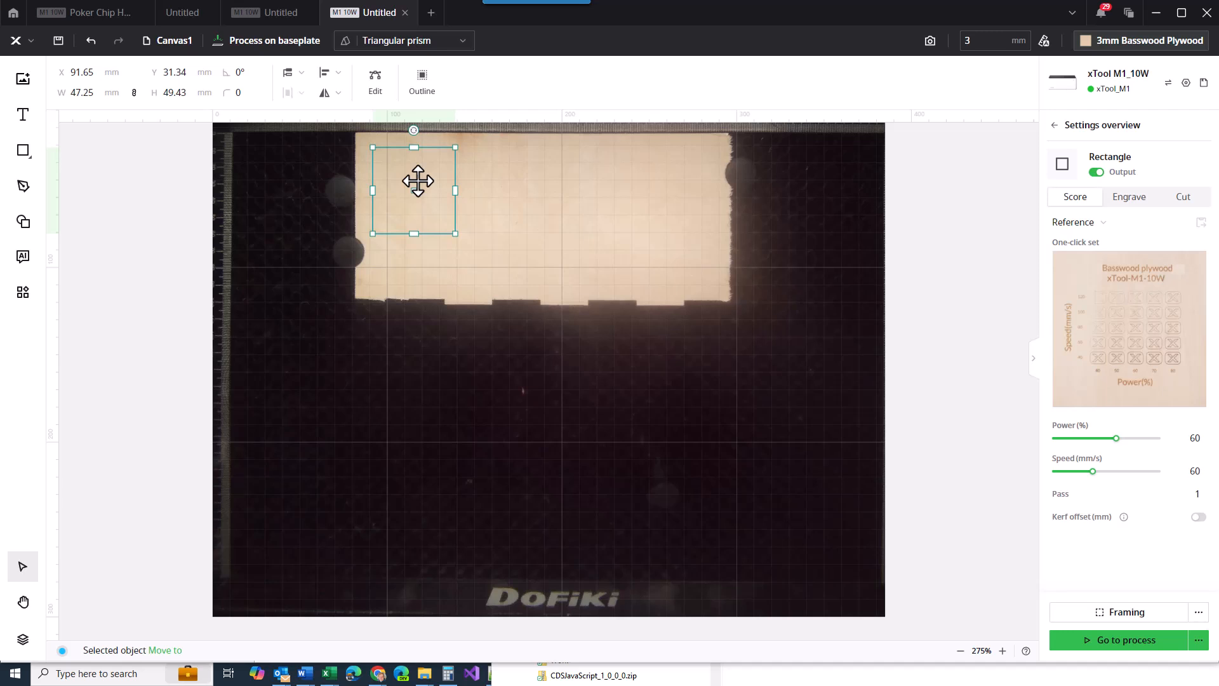
- Resize the rectangle to 40 mm wide and 40 mm high, with its proportions unlocked
click(92, 93)
text(40)
key(Return)
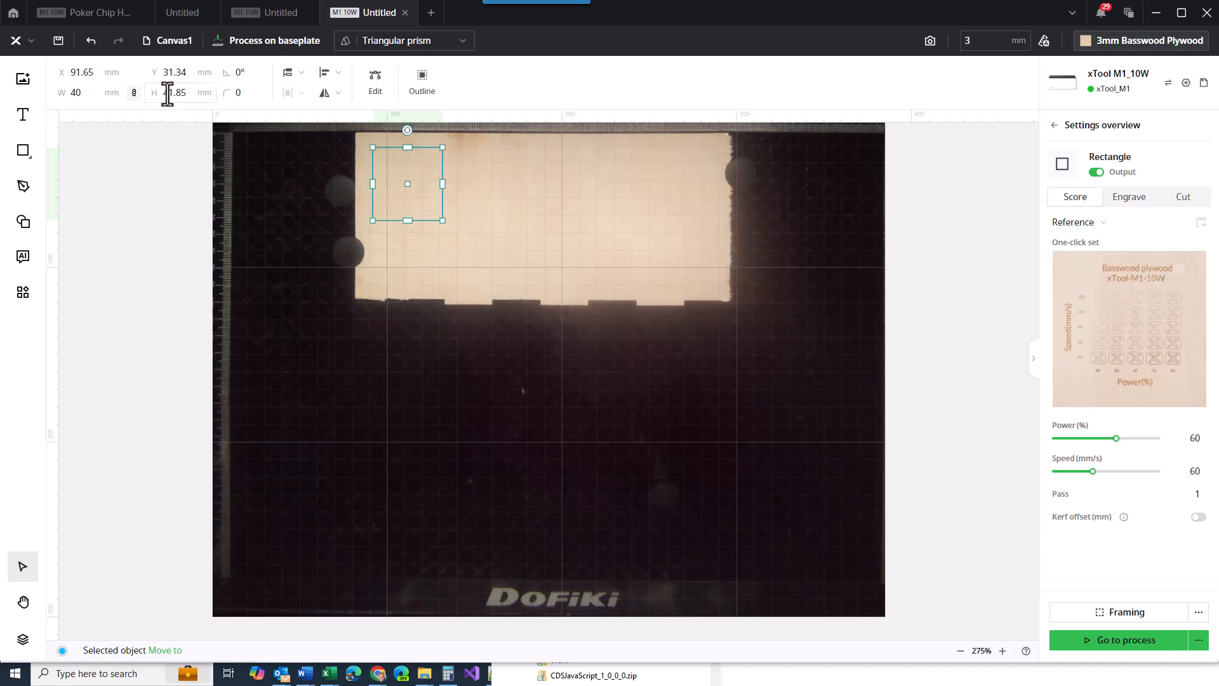
click(134, 93)
click(184, 93)
text(40)
key(Return)
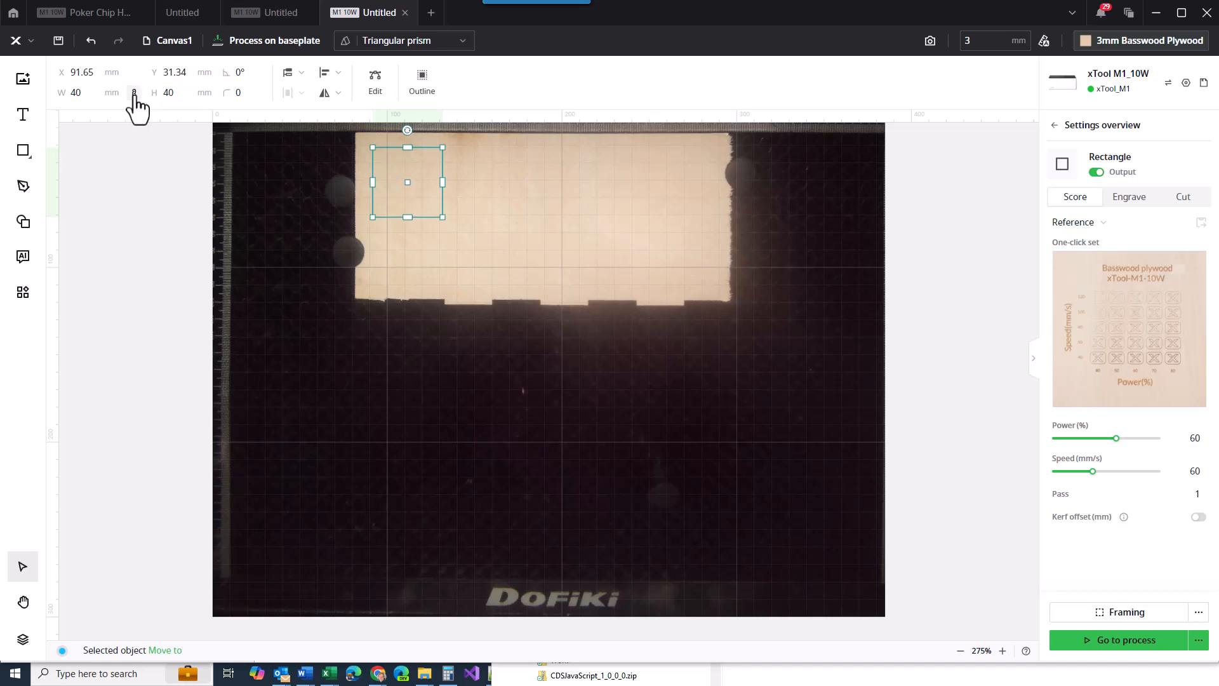
- Create a grid array of the square with 3 columns, 1 row and 0 mm spacing in both directions
click(23, 294)
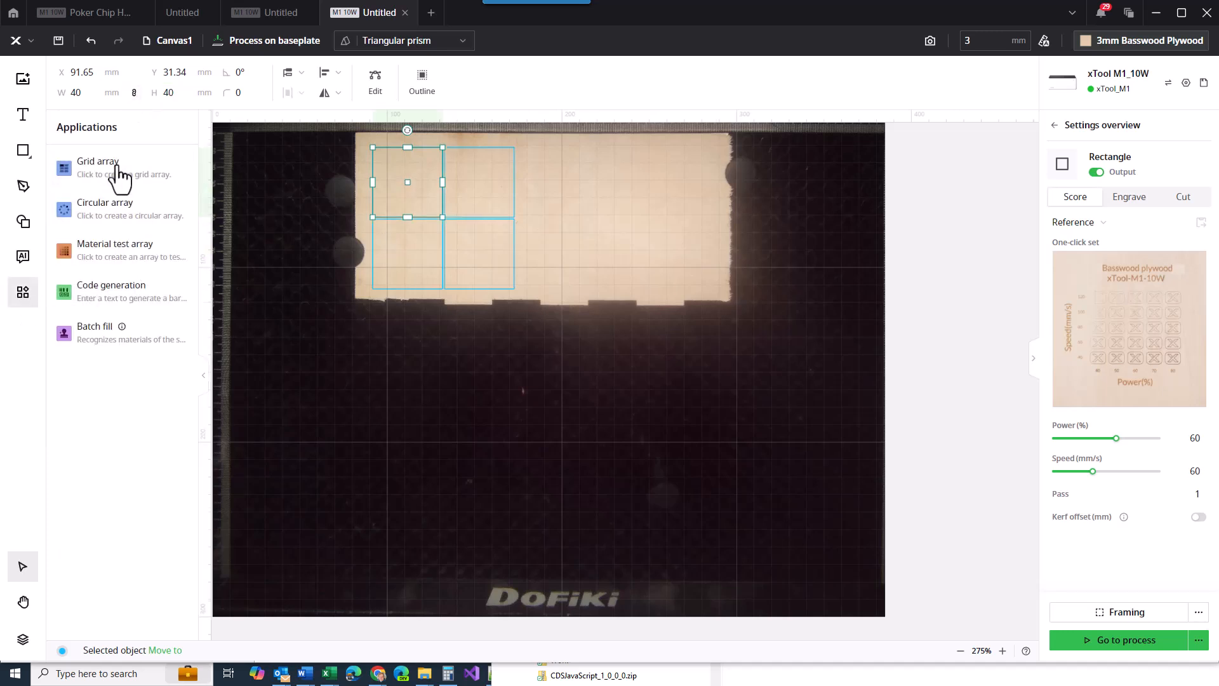
click(118, 168)
click(550, 259)
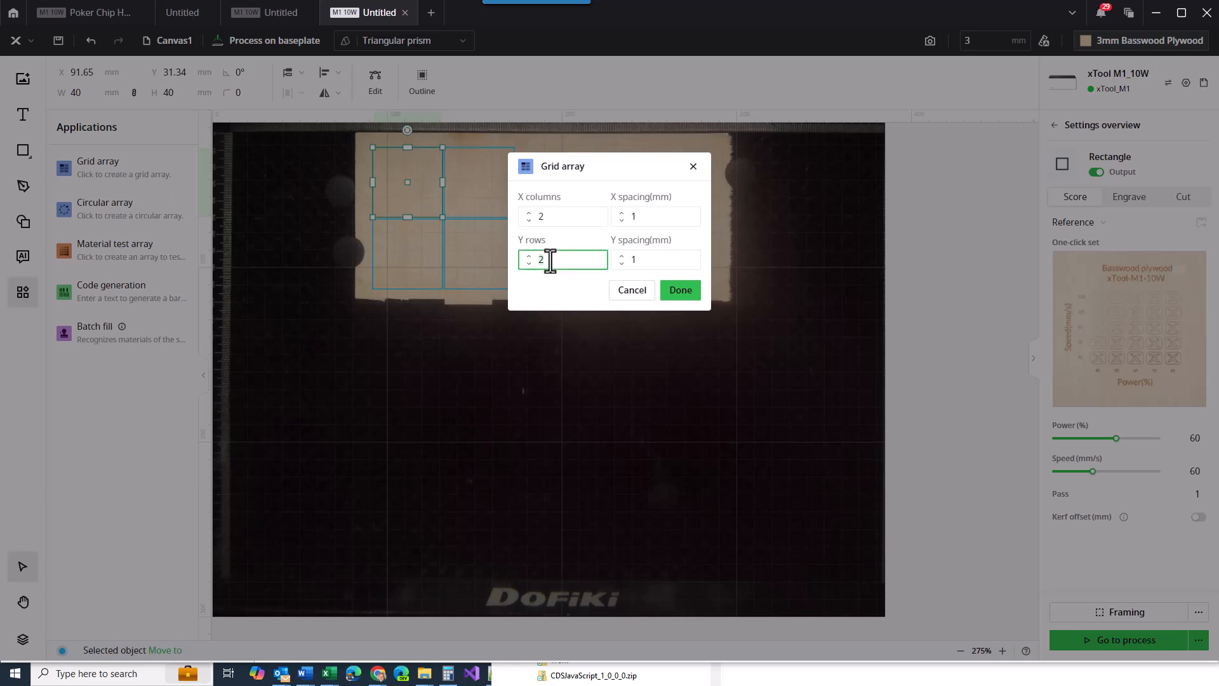
key(BackSpace)
text(1)
click(687, 260)
click(672, 266)
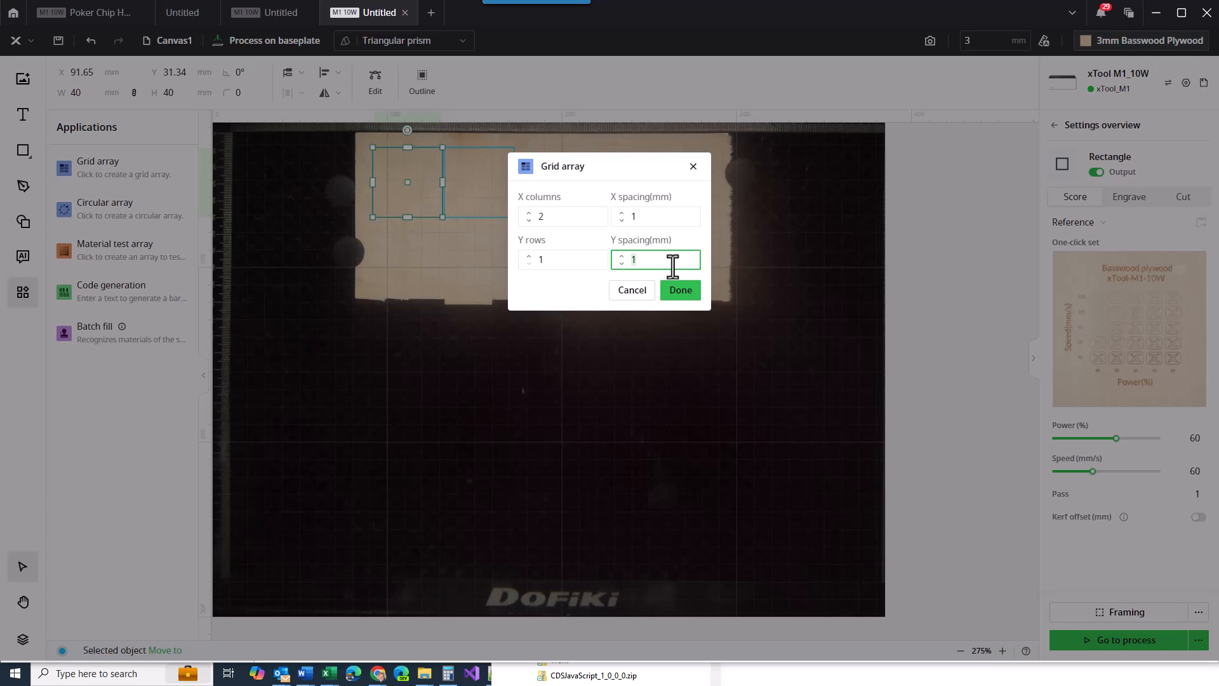
text(0)
click(671, 219)
text(0)
click(577, 222)
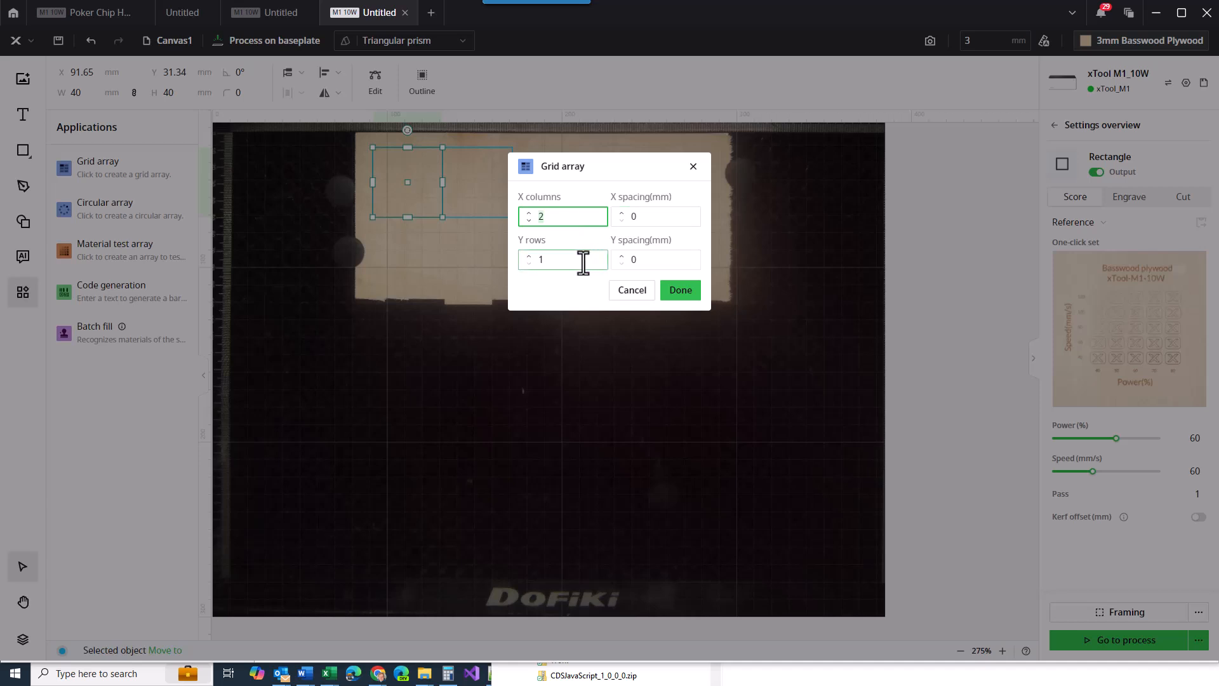
text(3)
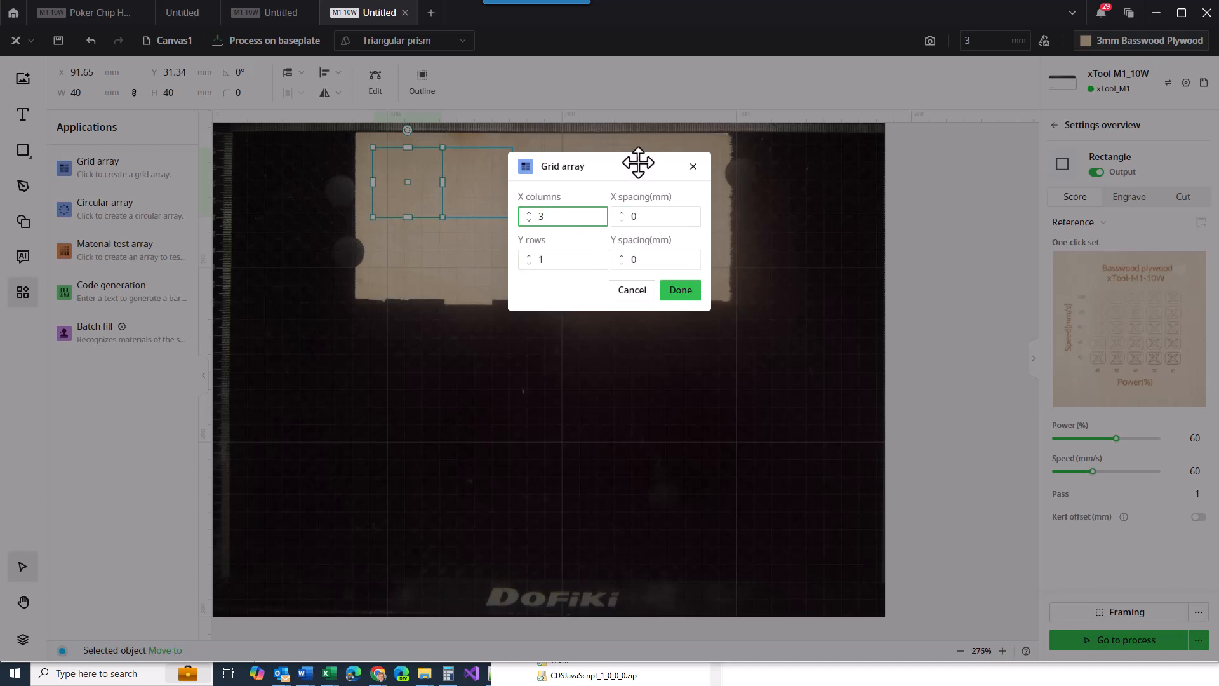
key(Tab)
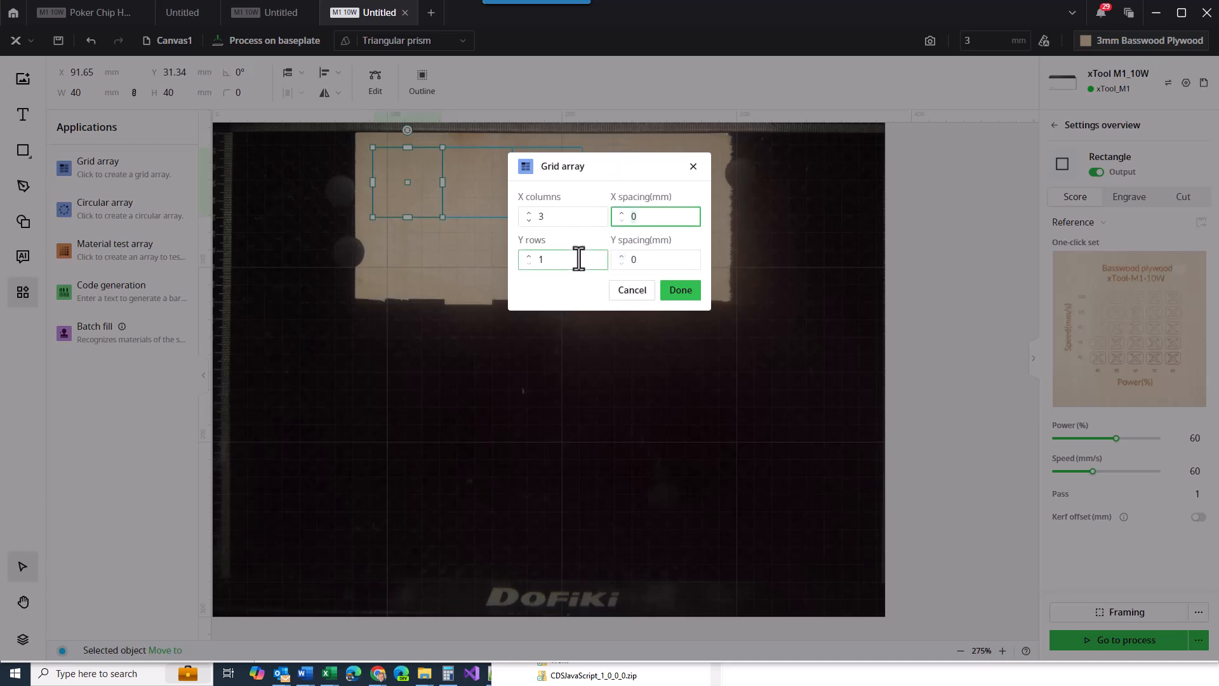
click(688, 297)
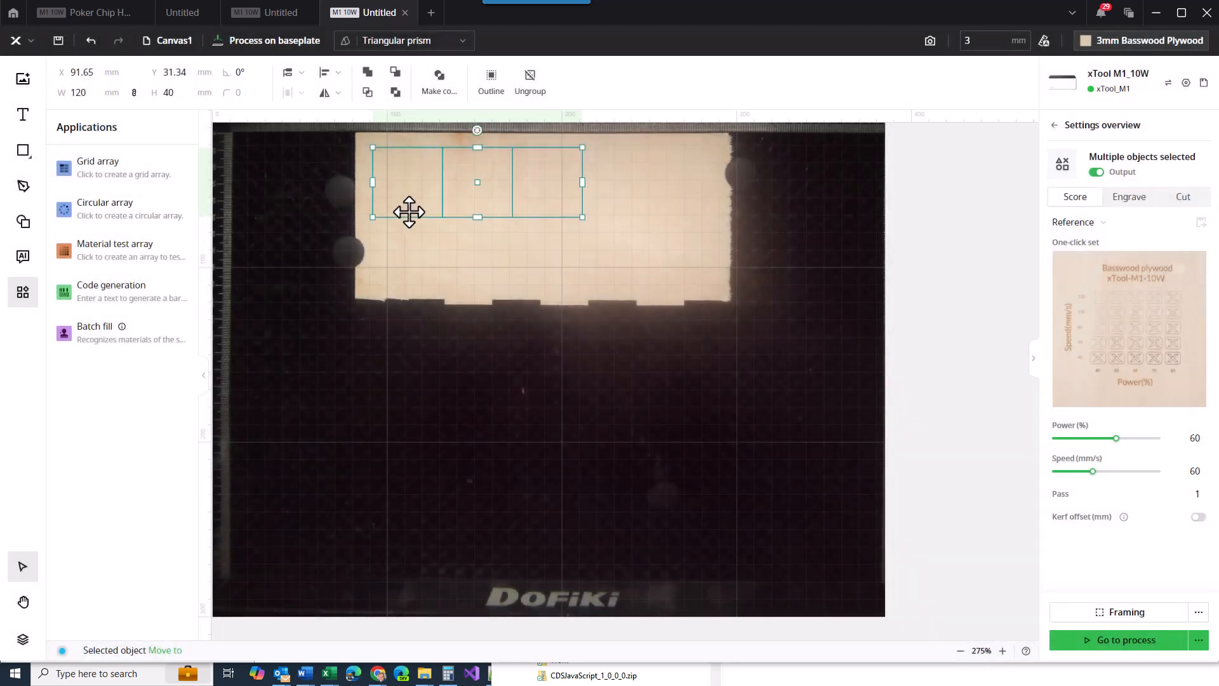
- Preview the processing path of the three-square array and return to the canvas
scroll(432, 275, up, 5)
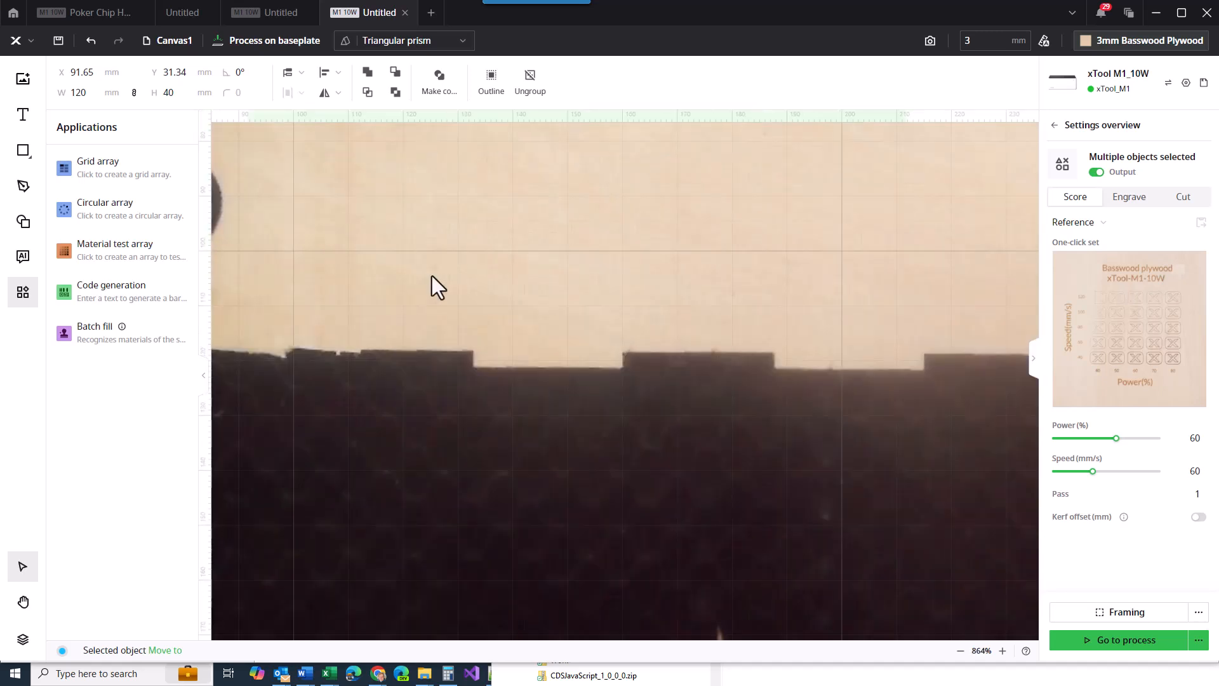
scroll(431, 276, up, 5)
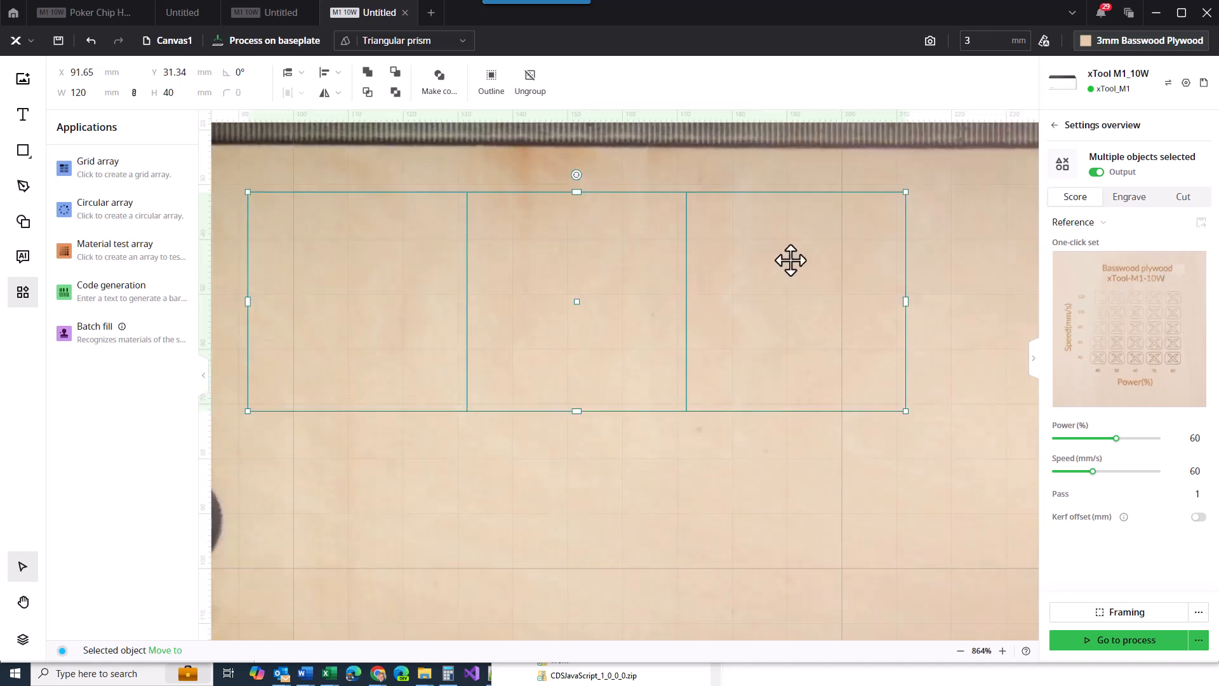
click(1116, 641)
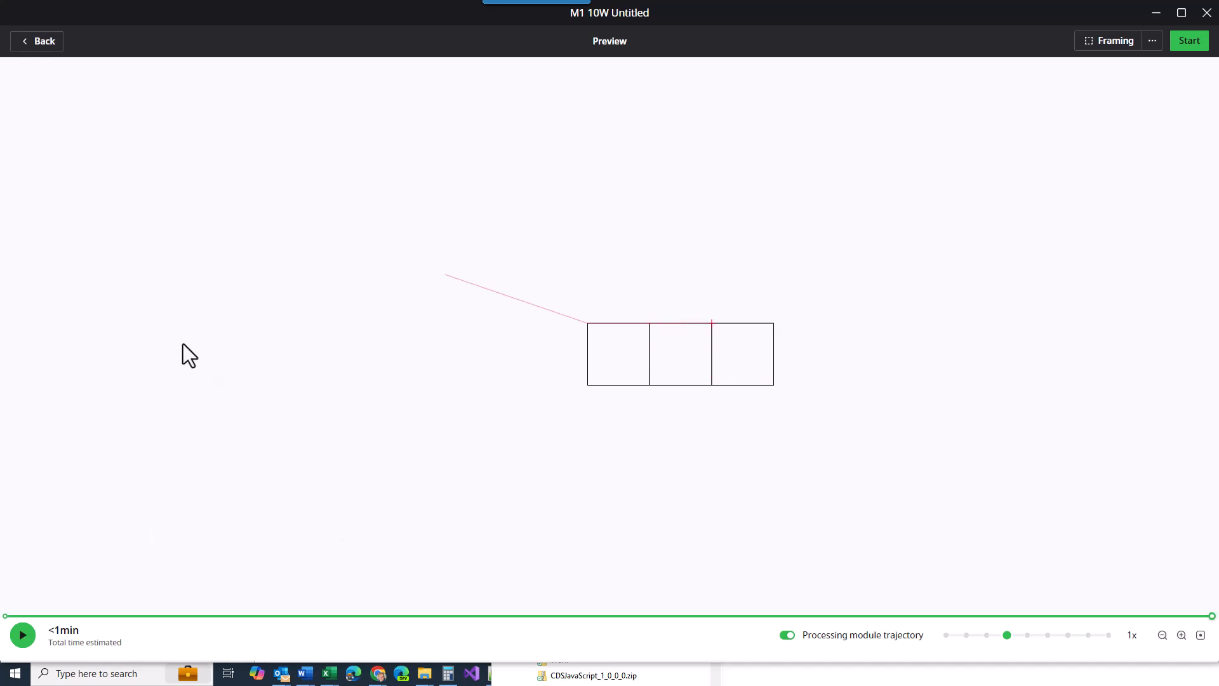
click(47, 43)
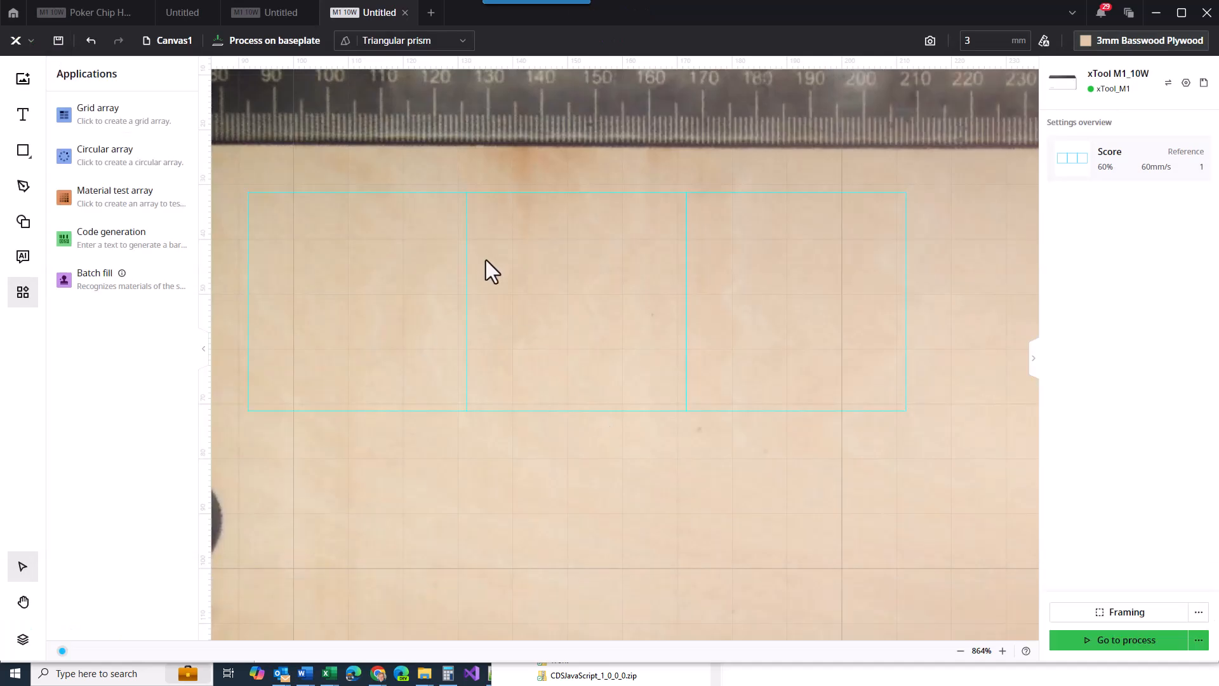
- Combine the three adjoining squares into a compound vector
scroll(485, 260, down, 3)
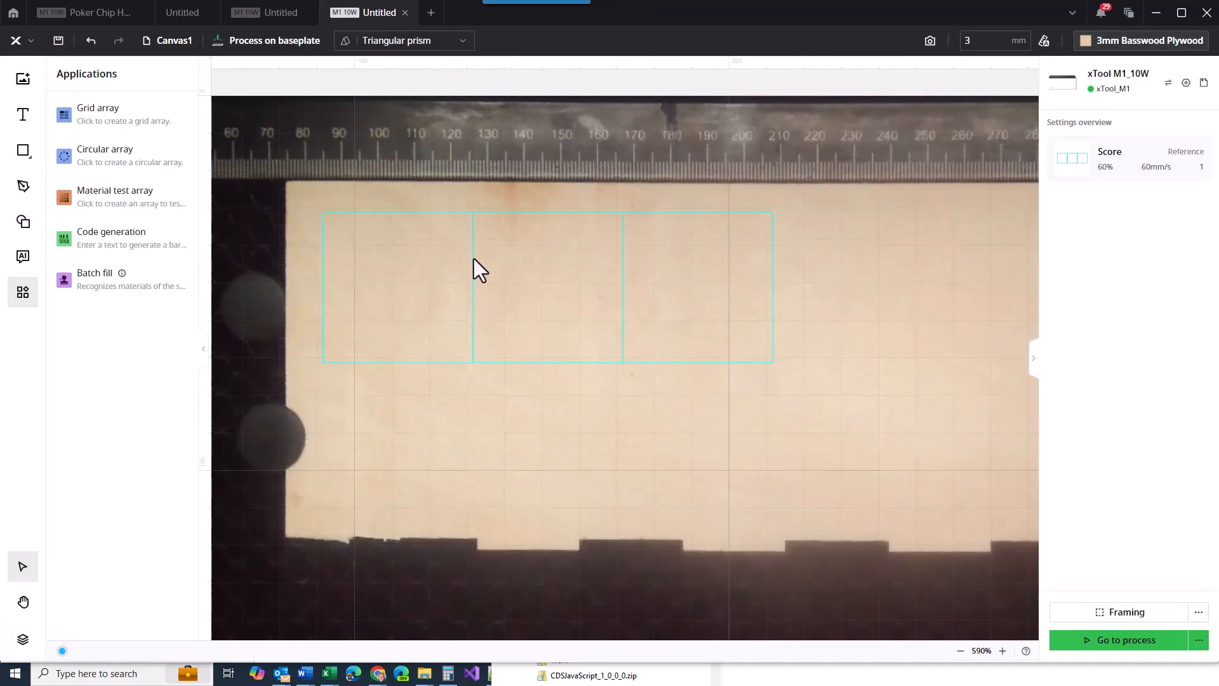
drag(301, 206, 855, 398)
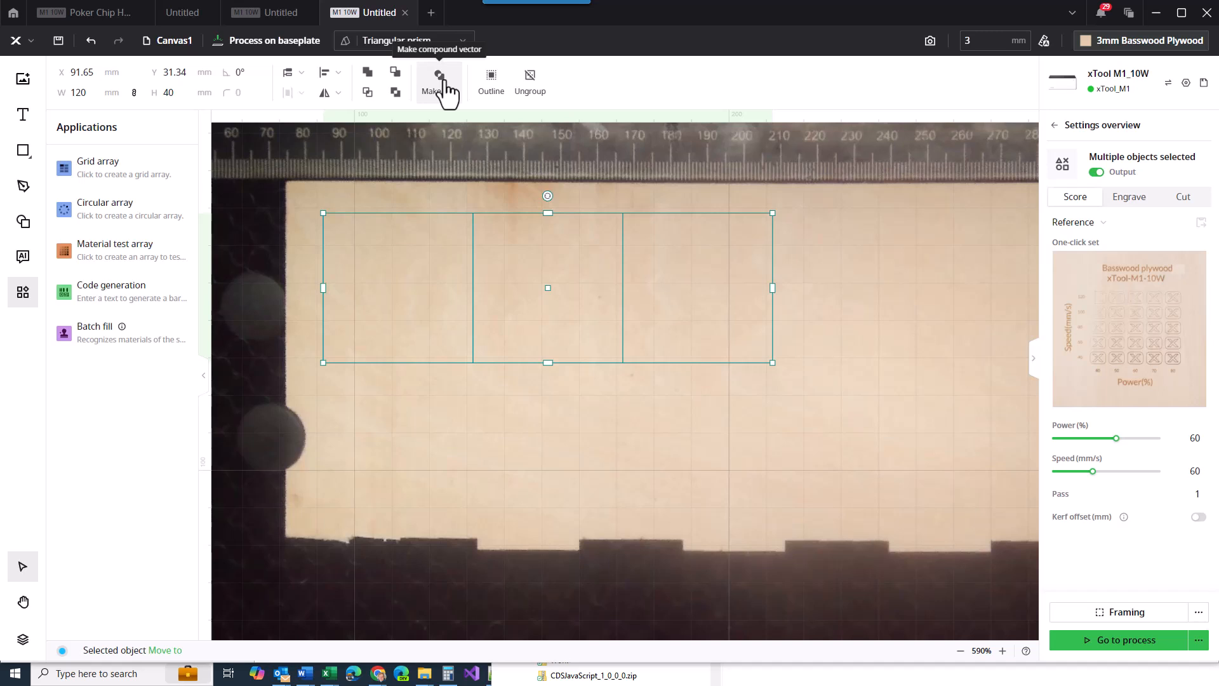
click(440, 82)
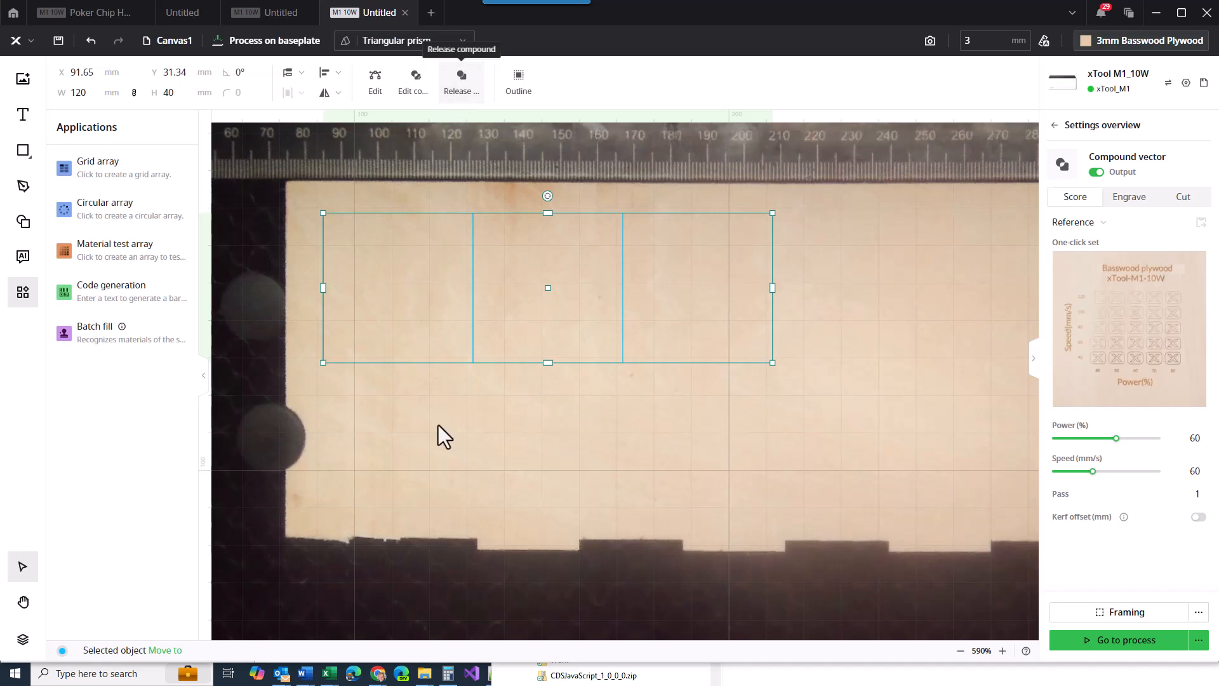
click(451, 440)
- Enter node editing on the compound vector with Scissors, examine the shared edge between the second and third squares closely, and finish editing
click(447, 286)
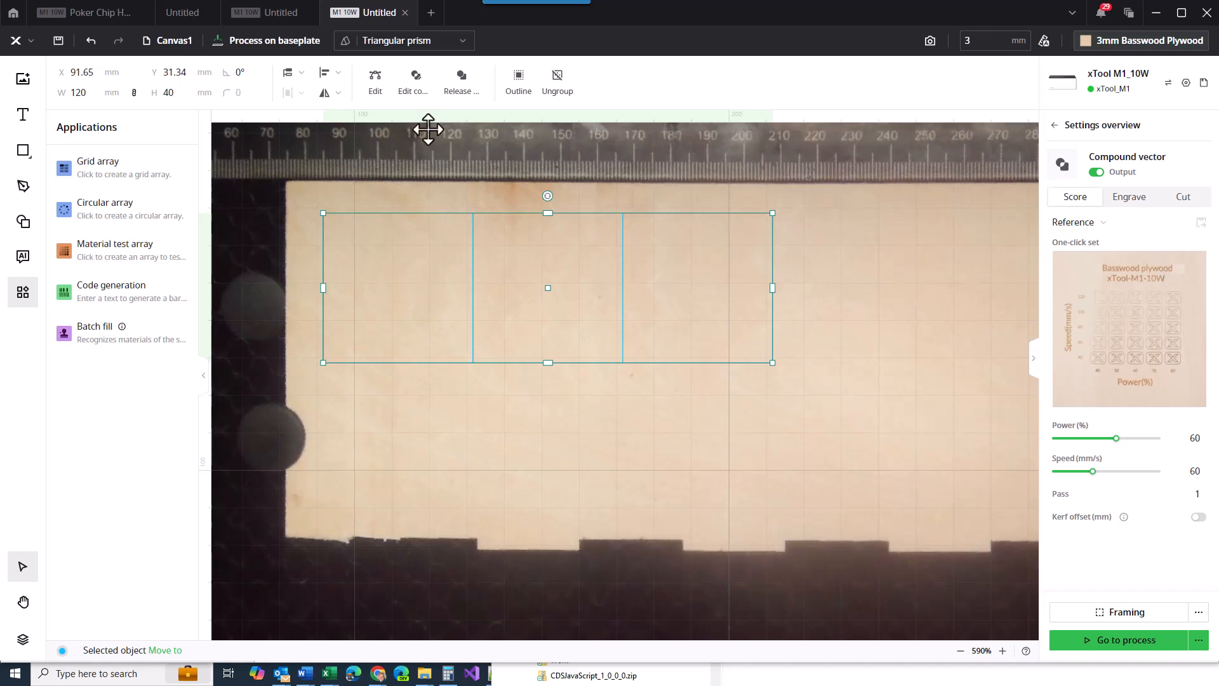
click(378, 90)
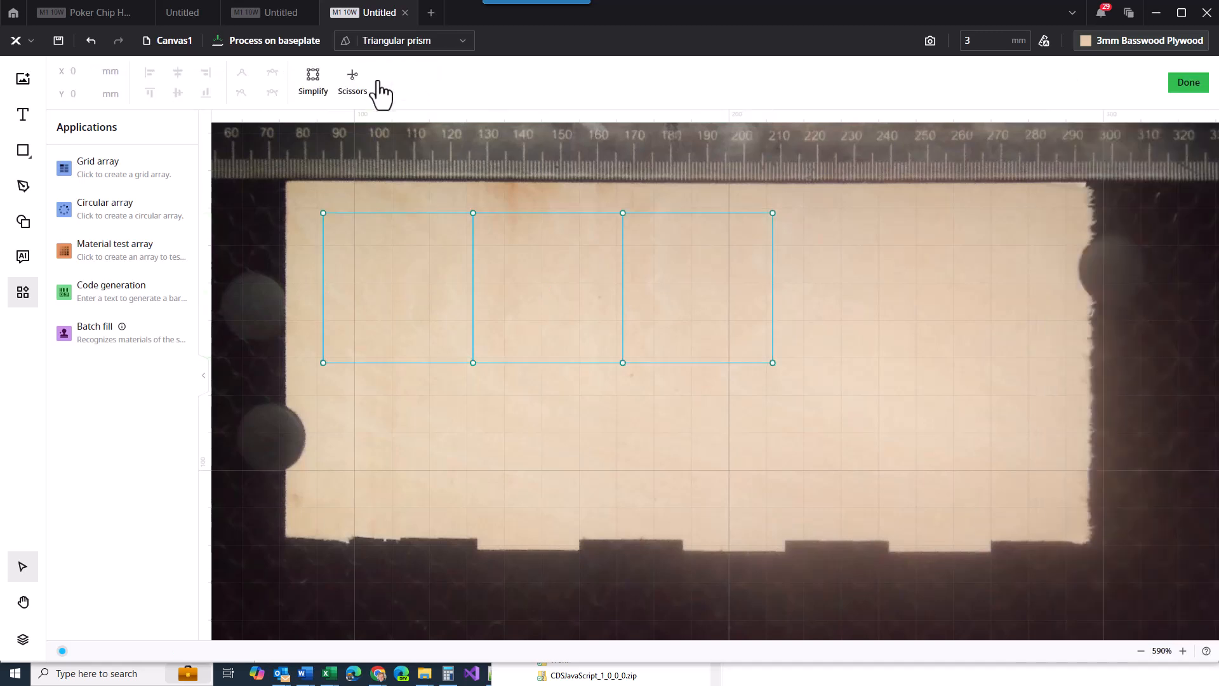
click(356, 83)
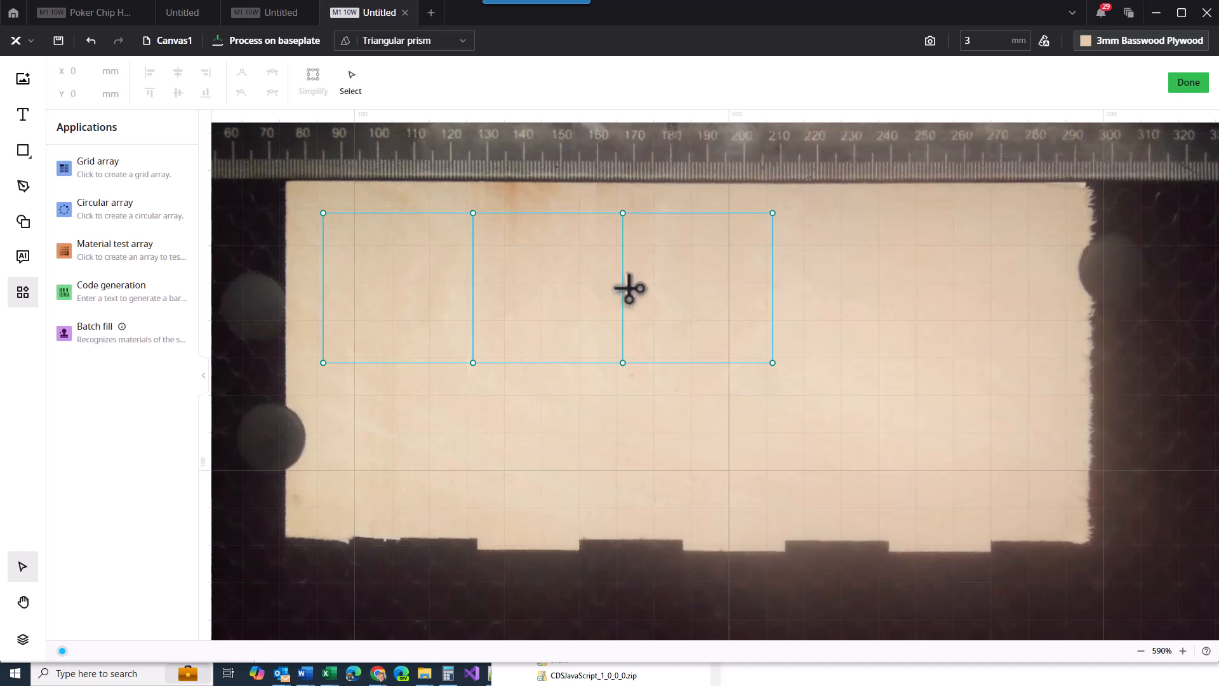
scroll(628, 289, up, 5)
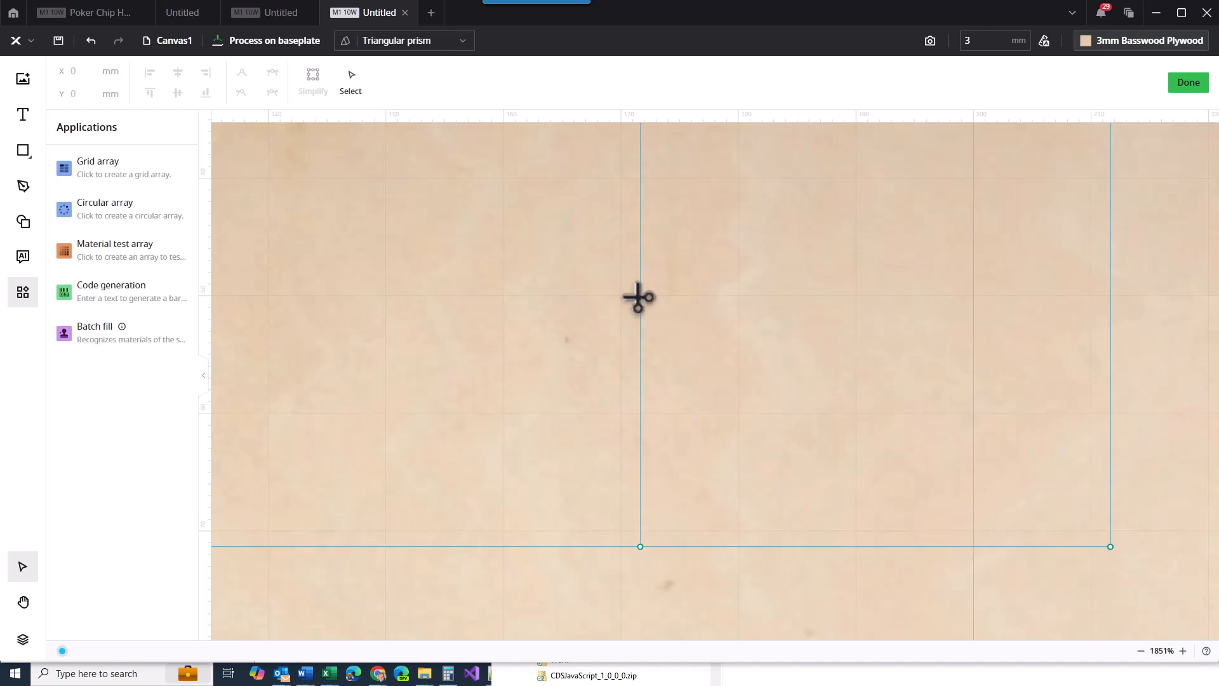
scroll(638, 297, up, 4)
scroll(647, 296, up, 4)
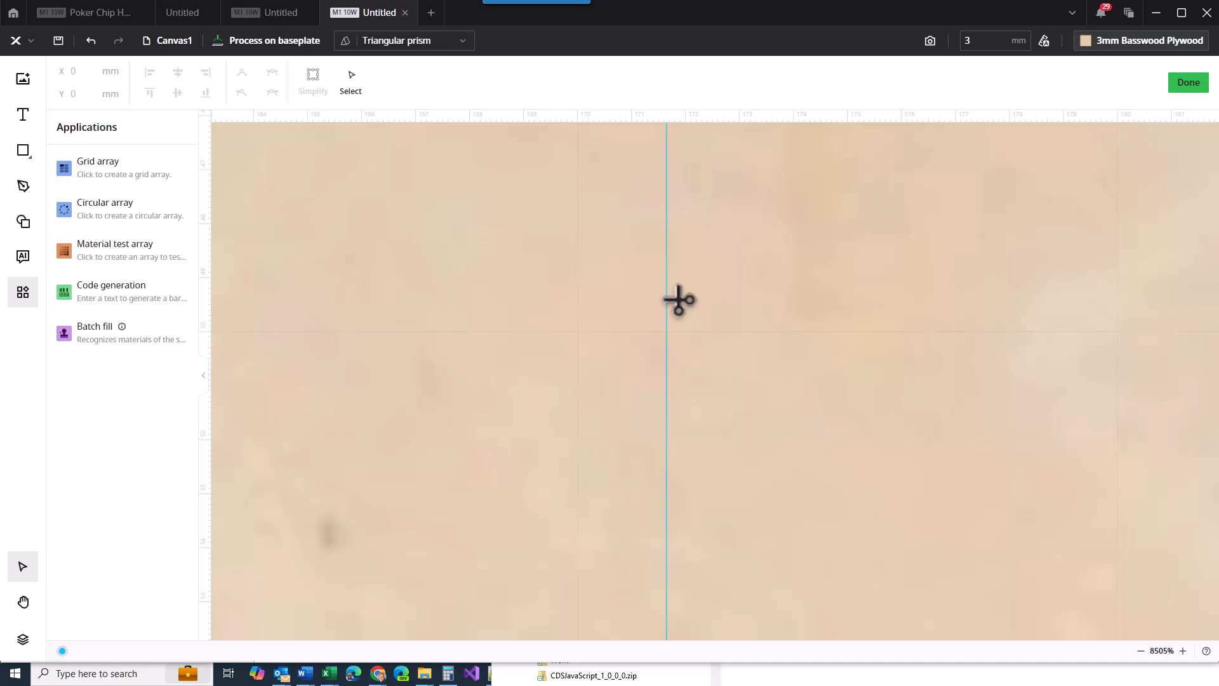
scroll(646, 279, down, 4)
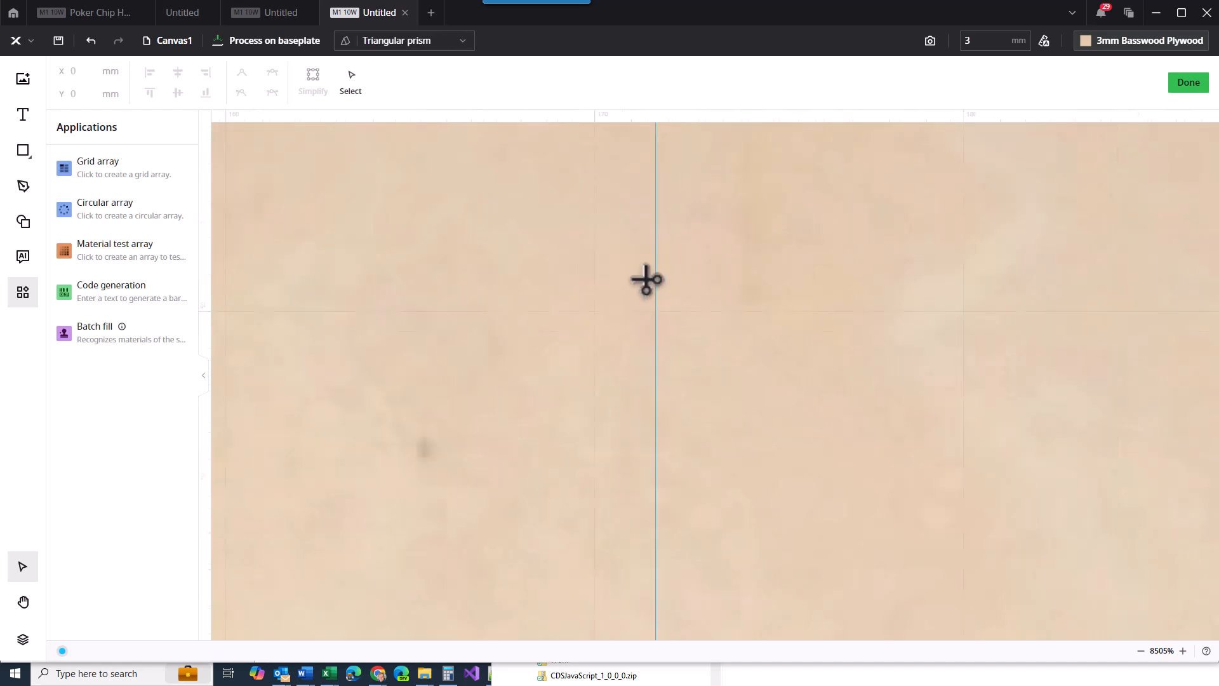
scroll(645, 280, down, 10)
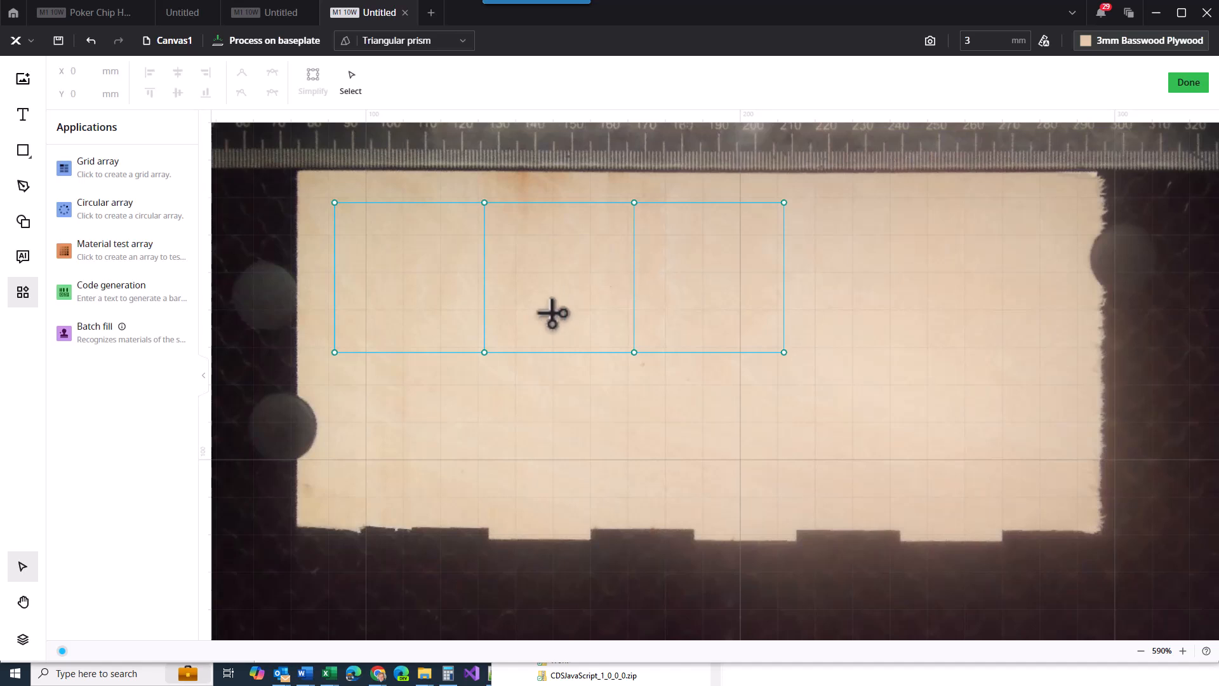
click(1190, 85)
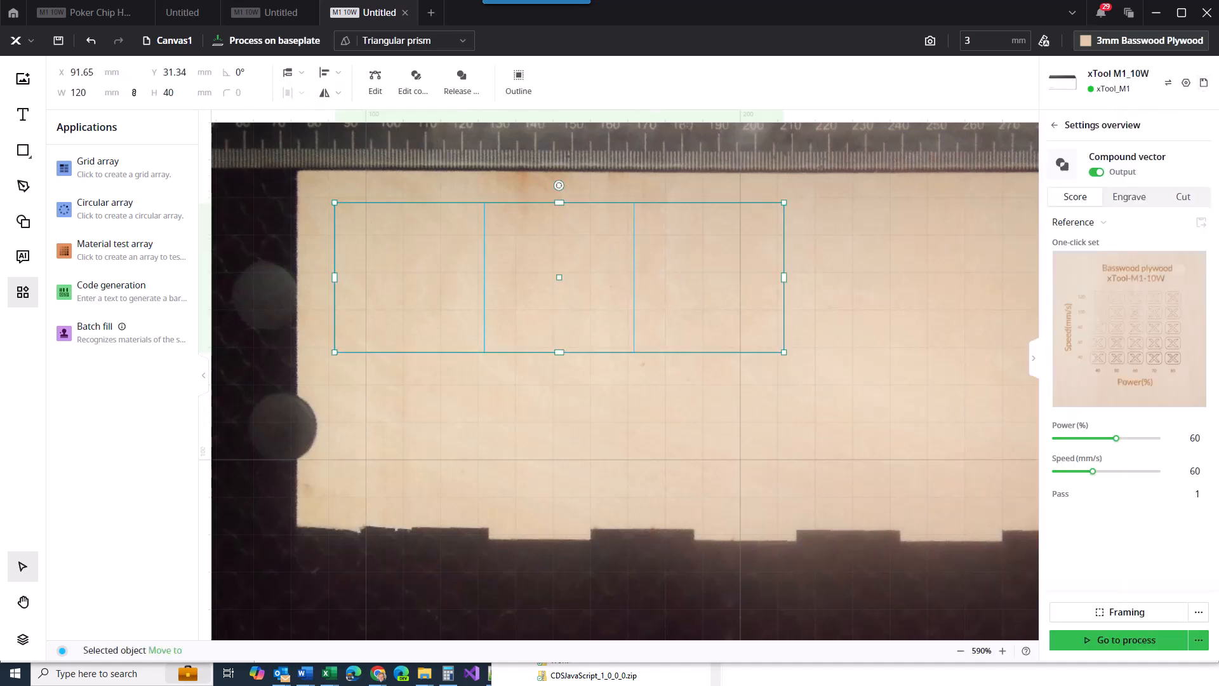
- Play the processing path preview of the compound vector, replay it, and return to the canvas
click(1133, 641)
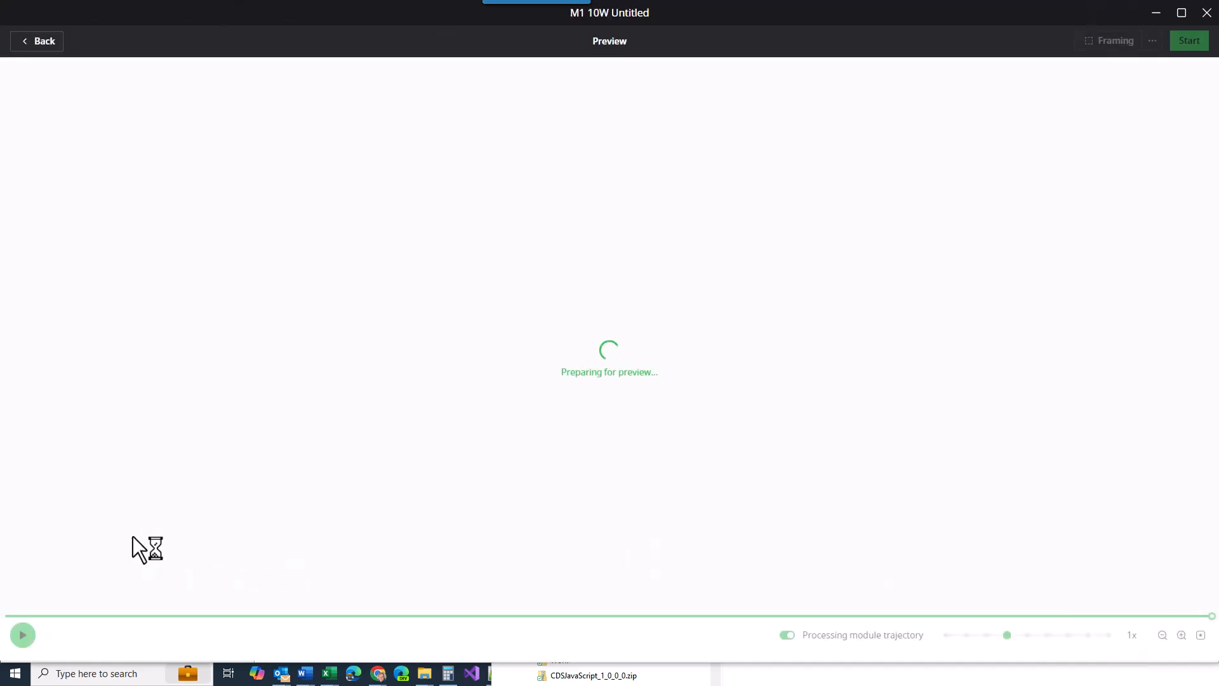
click(23, 635)
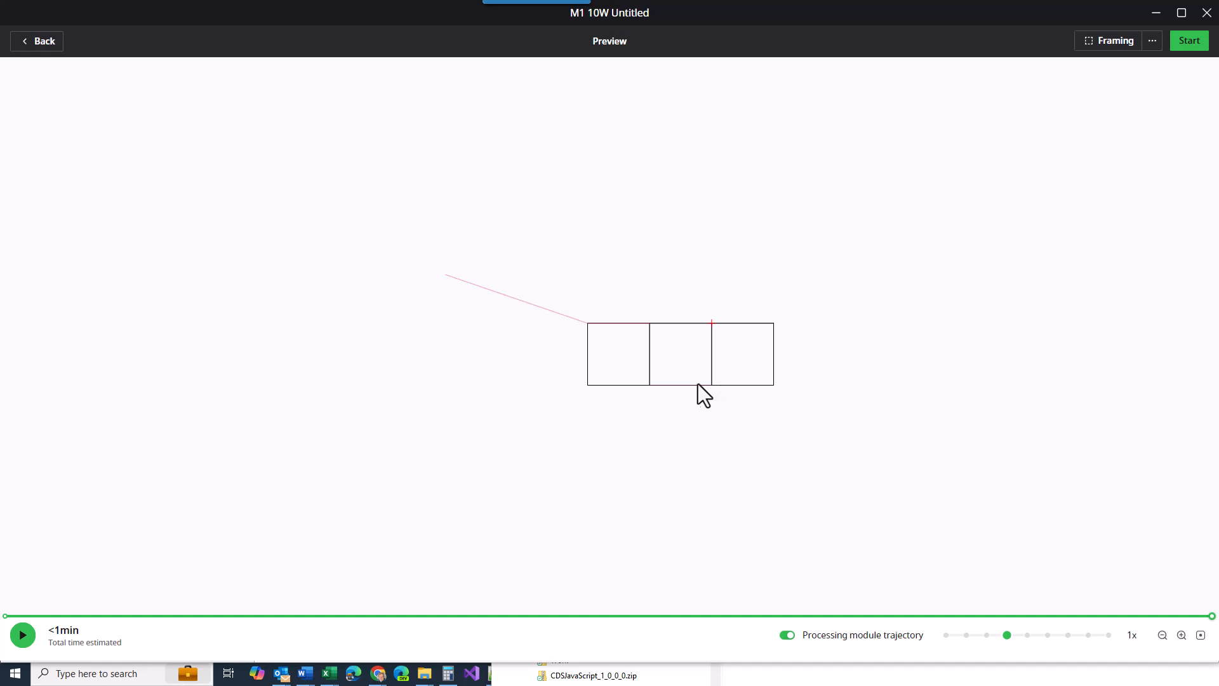
click(28, 634)
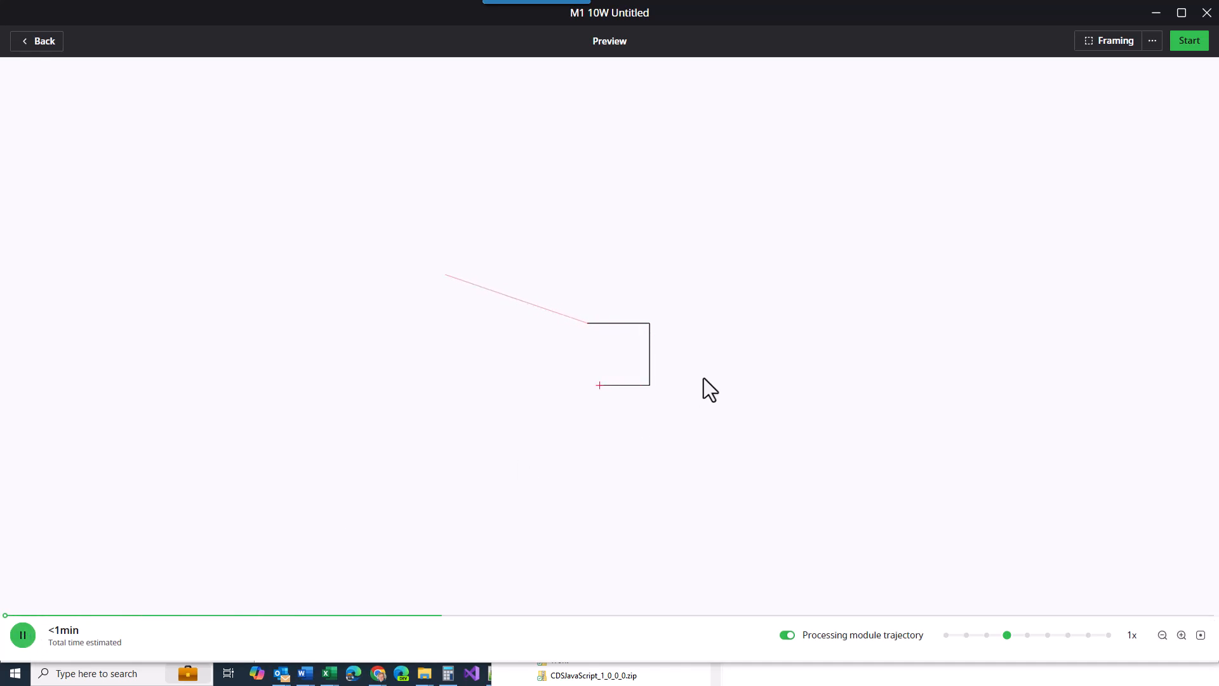
click(39, 42)
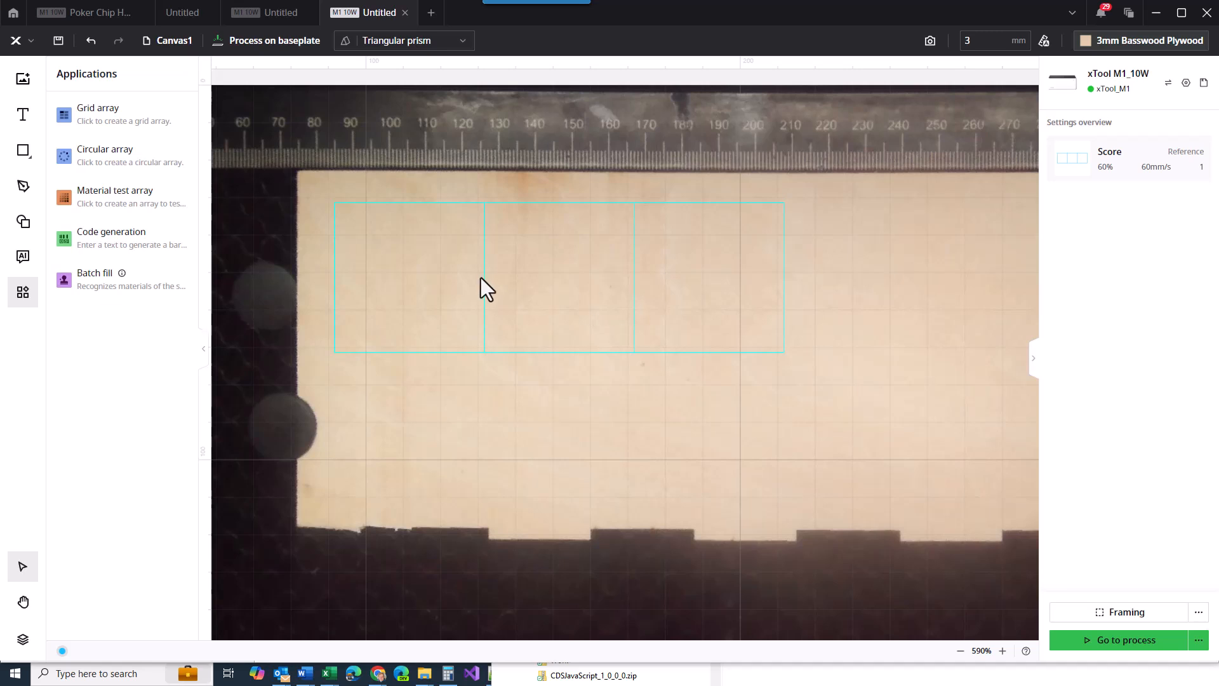
- Send the compound vector of three squares to the laser for scoring at 60% power and 60 mm/s
click(1140, 645)
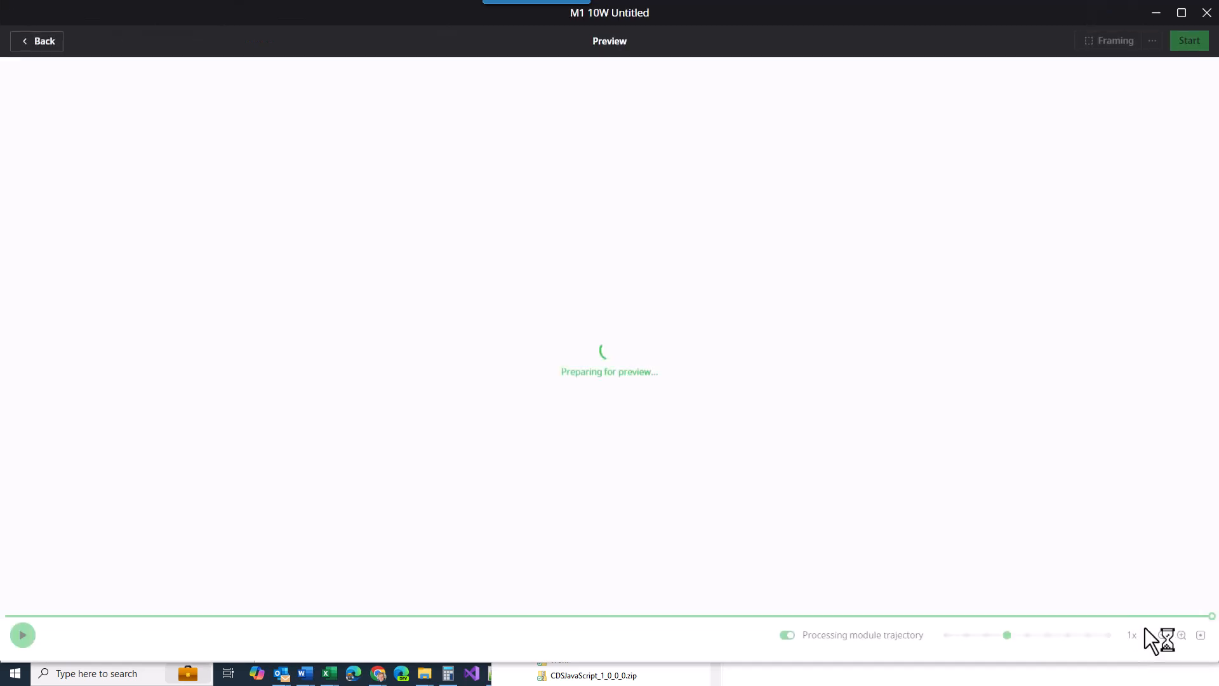
click(1187, 41)
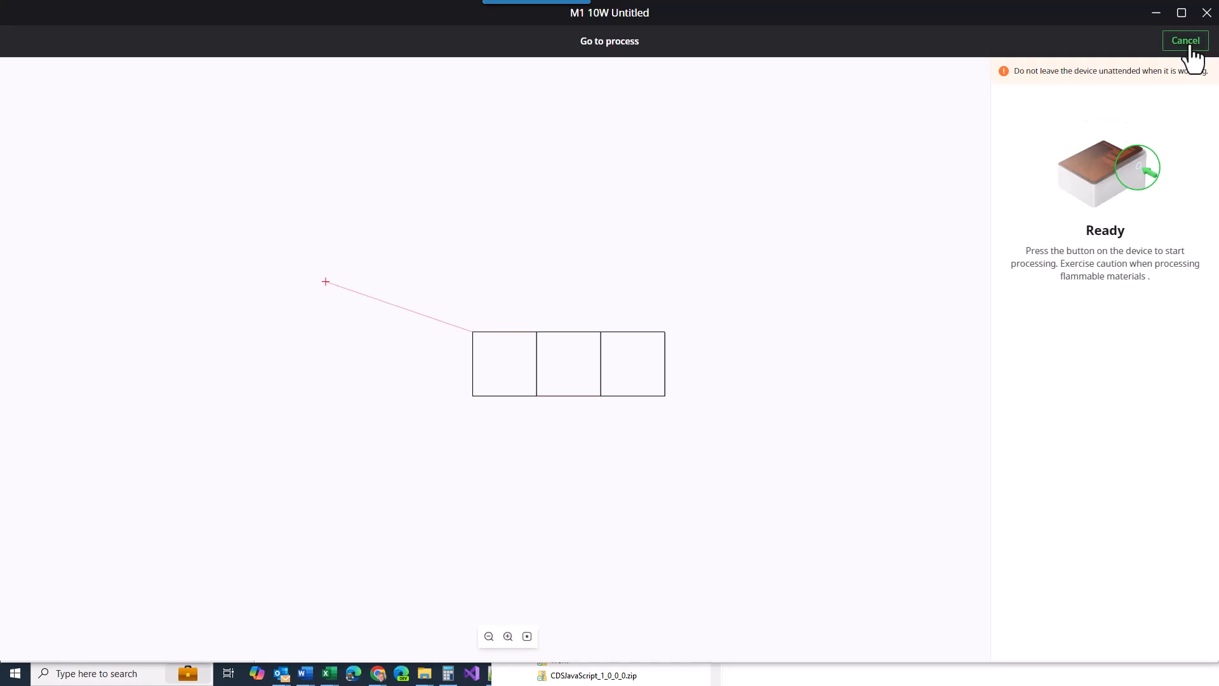